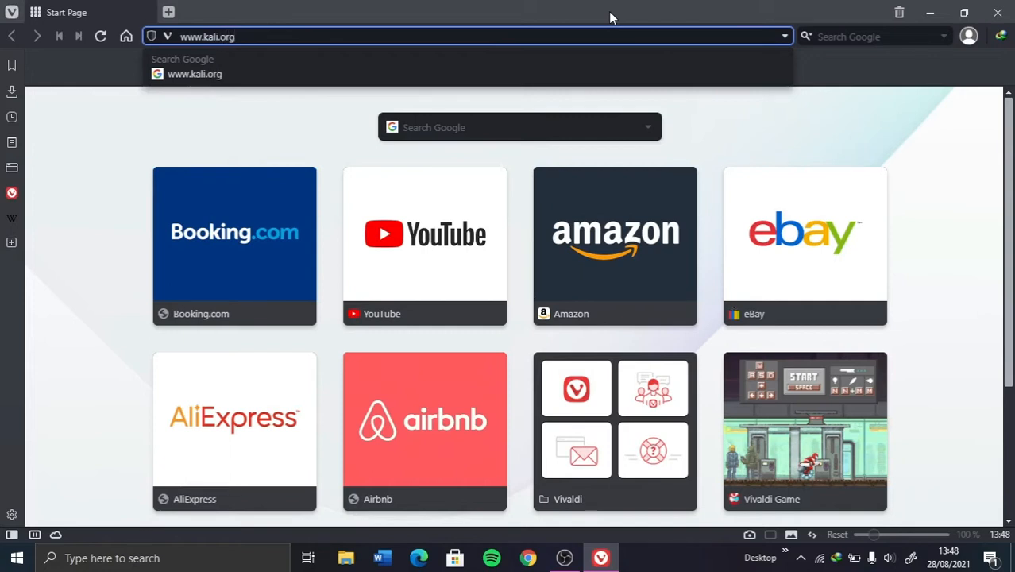
{"action": "key", "text": "Return"}
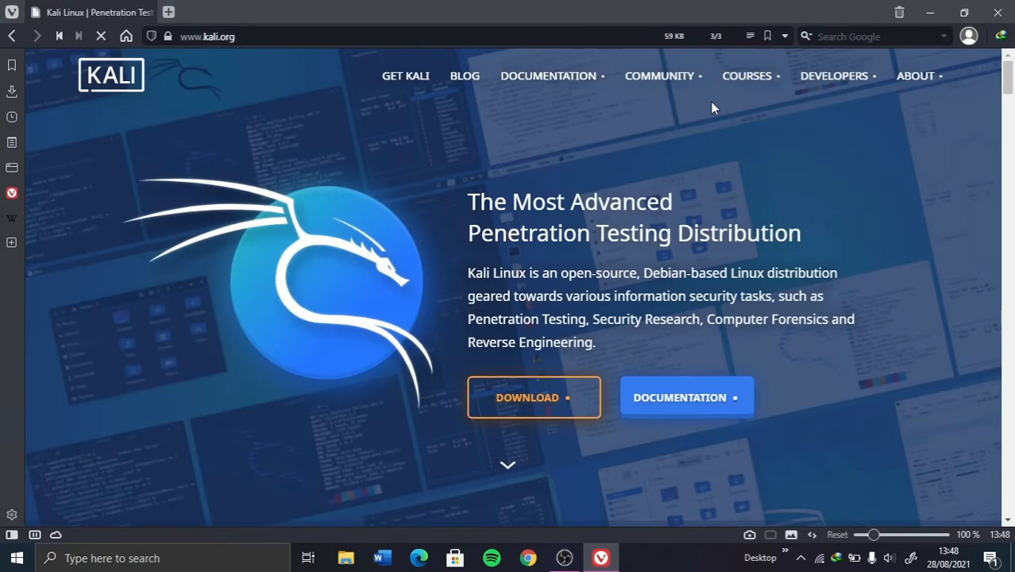
{"action": "left_click", "coordinate": [531, 398]}
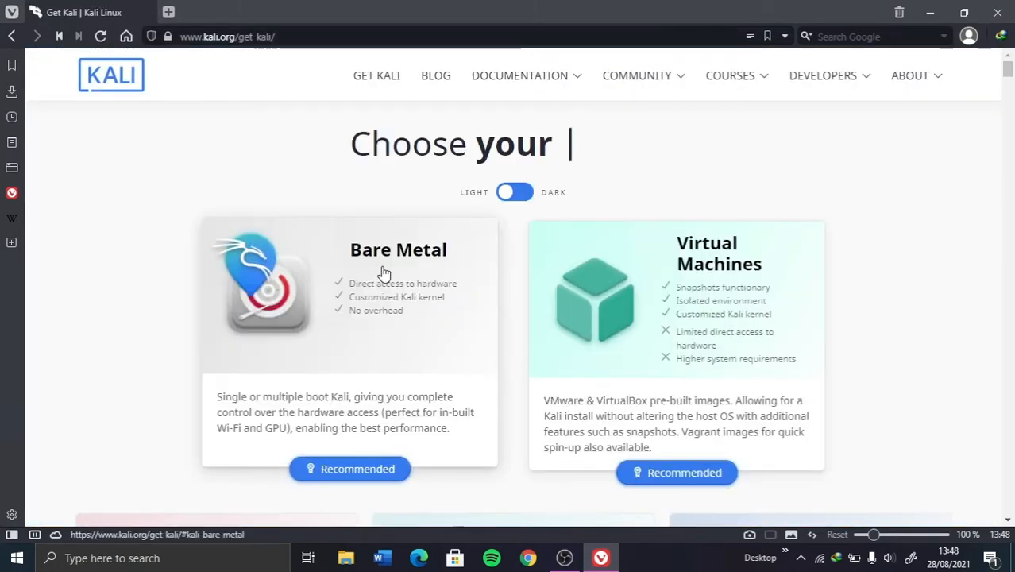
{"action": "left_click", "coordinate": [370, 390]}
{"action": "scroll", "coordinate": [425, 236], "scroll_direction": "down", "scroll_amount": 3}
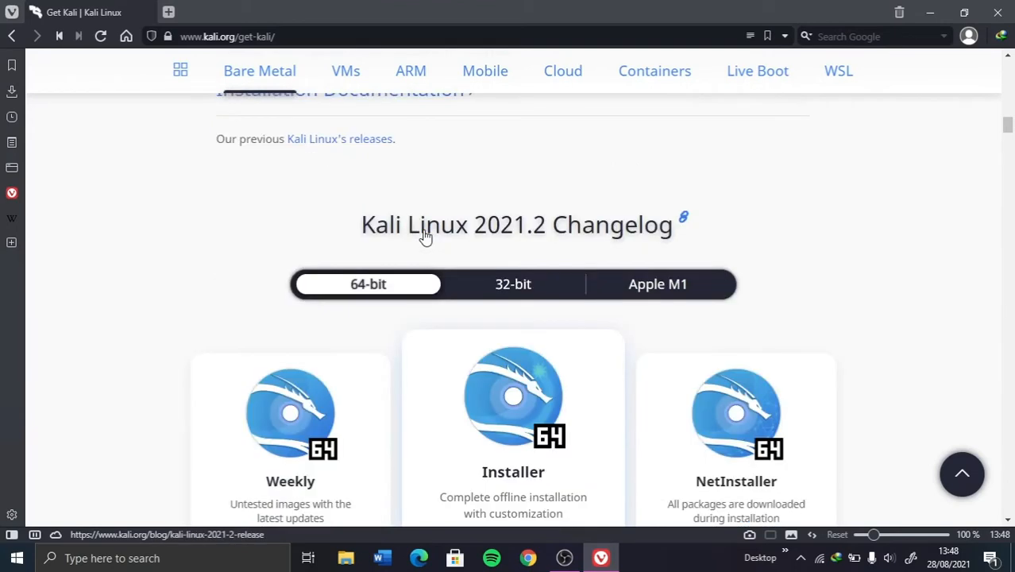
{"action": "left_click", "coordinate": [506, 315]}
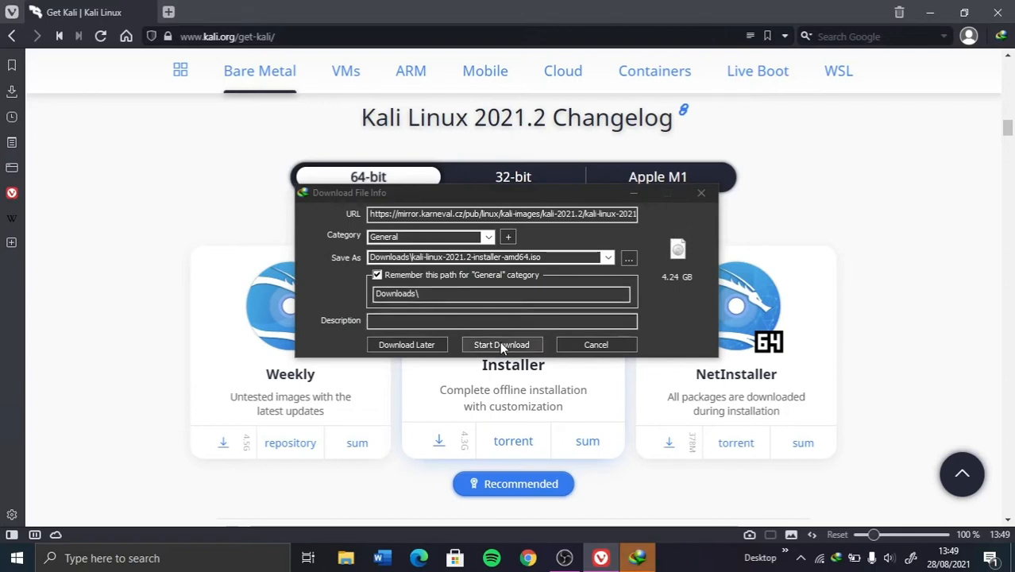
{"action": "left_click", "coordinate": [500, 344]}
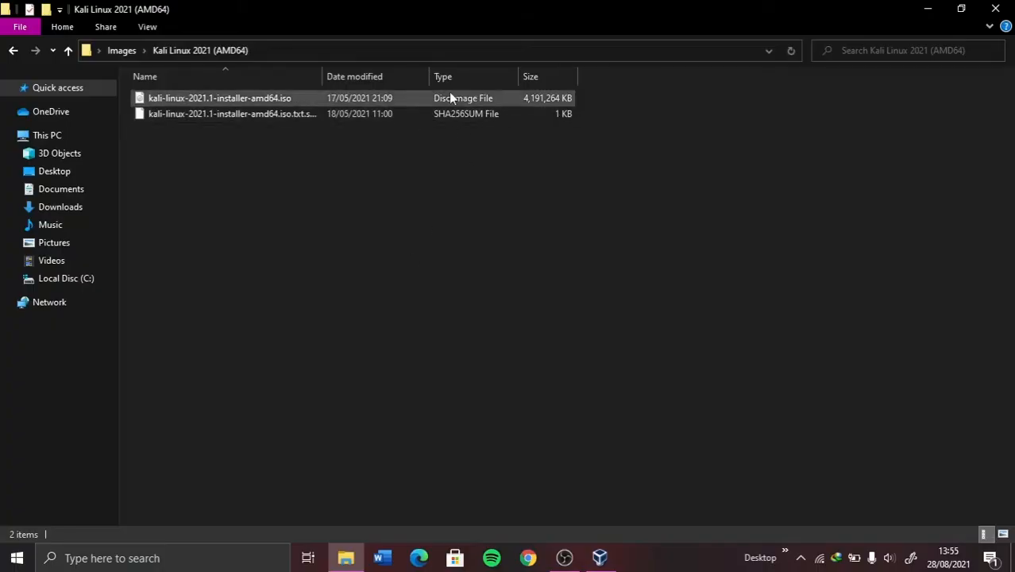
- Switch to VirtualBox and start a new virtual machine named Kali Linux, with type Linux and version Debian (64-bit)
{"action": "left_click", "coordinate": [1003, 534]}
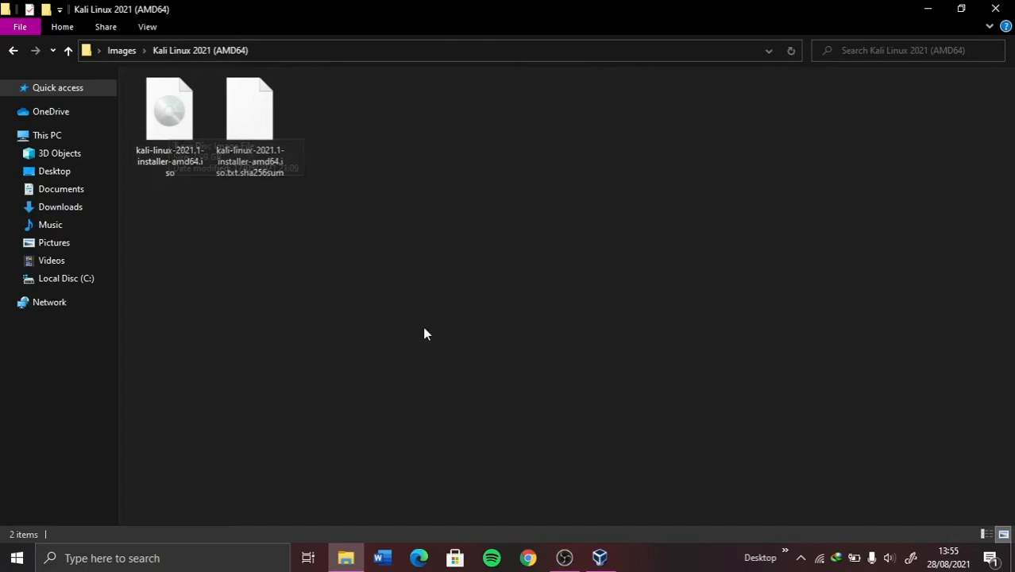
{"action": "left_click", "coordinate": [601, 558]}
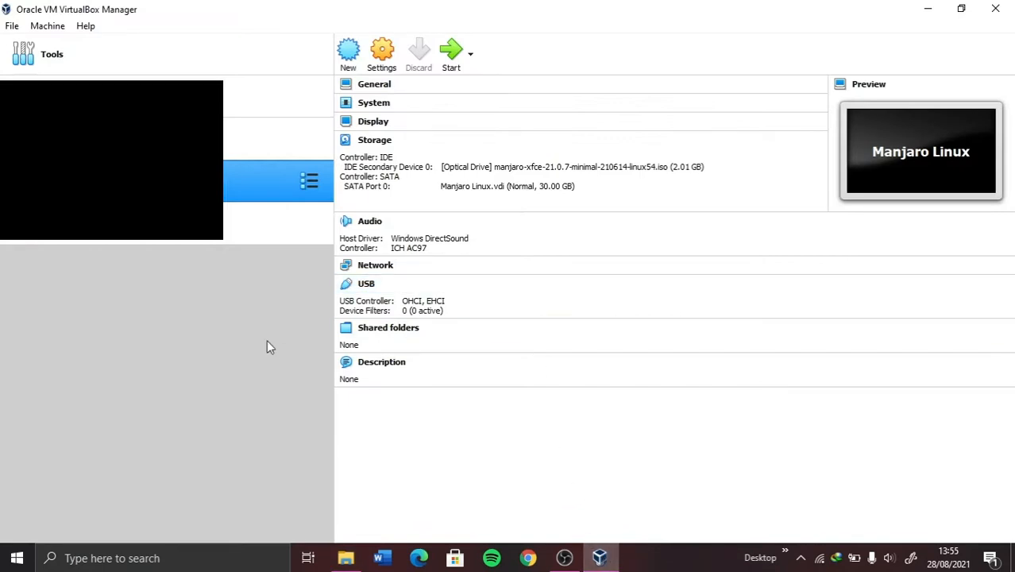
{"action": "left_click", "coordinate": [347, 57]}
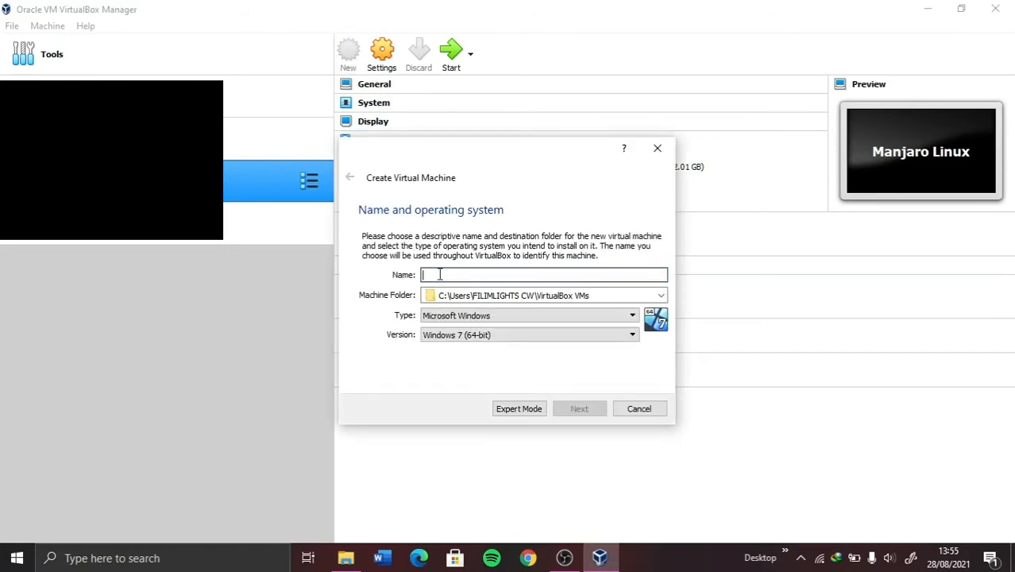
{"action": "type", "text": "Kali"}
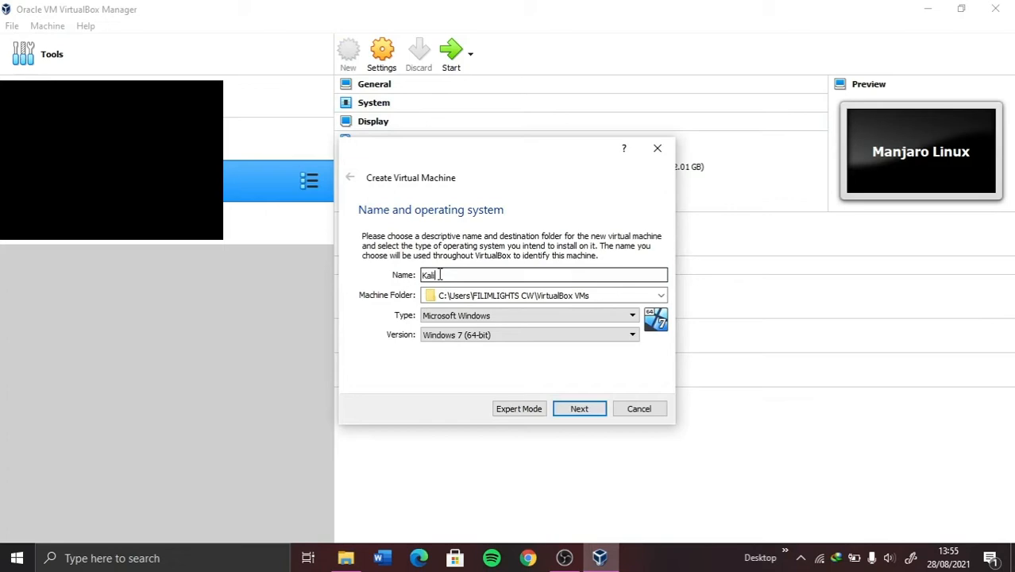
{"action": "type", "text": " Linux"}
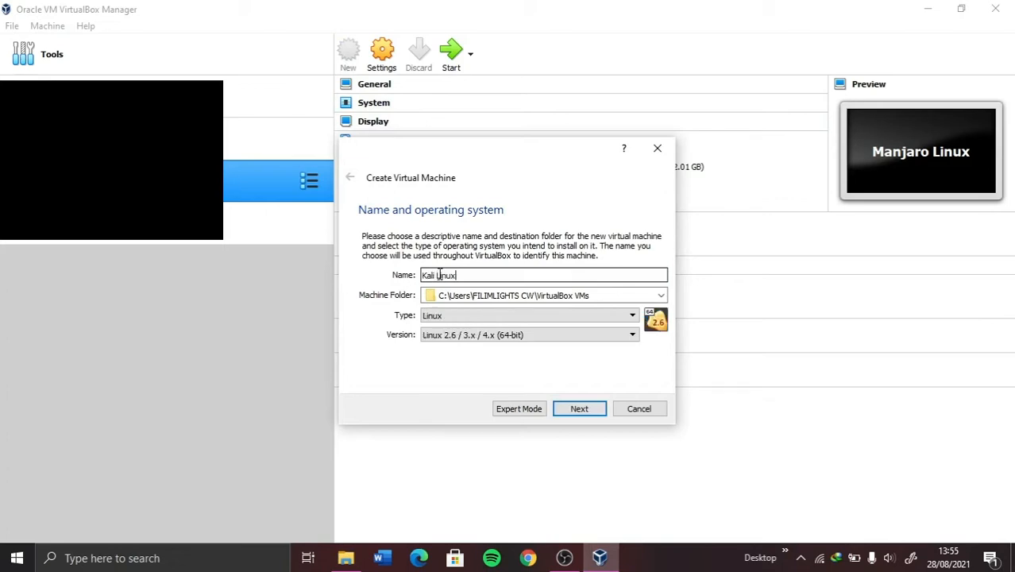
{"action": "left_click", "coordinate": [433, 316]}
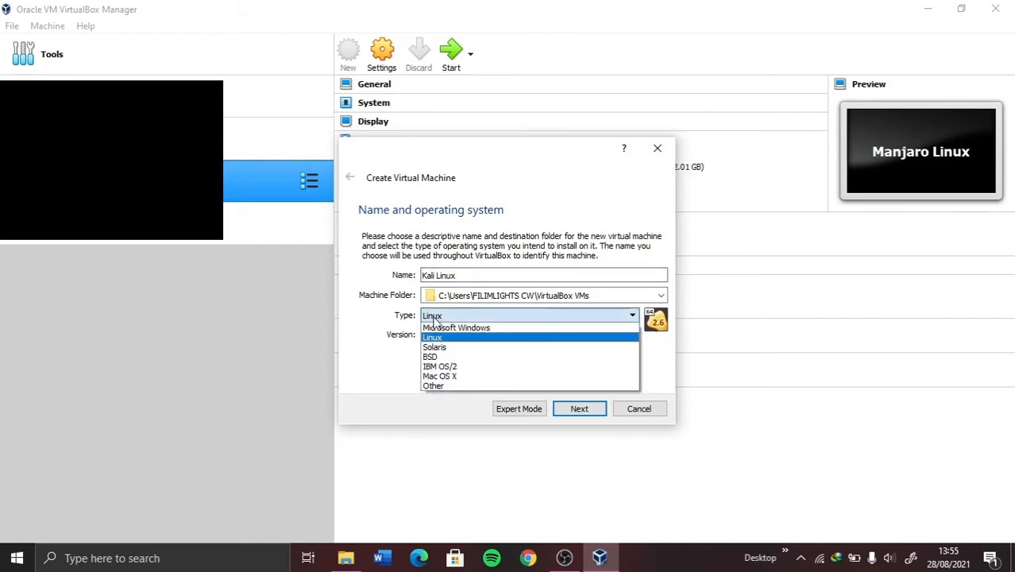
{"action": "left_click", "coordinate": [434, 340]}
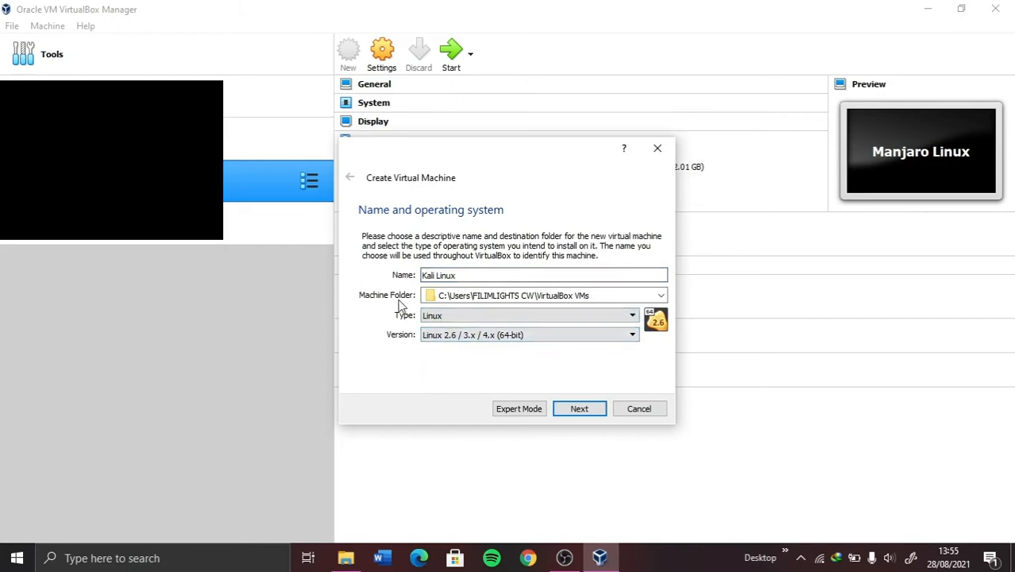
{"action": "left_click", "coordinate": [433, 337]}
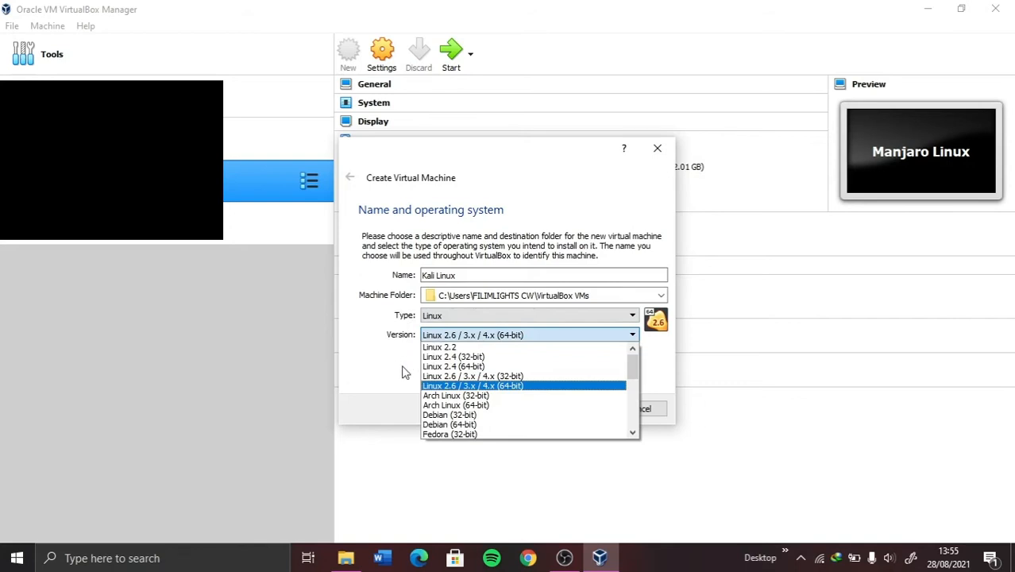
{"action": "left_click", "coordinate": [446, 425]}
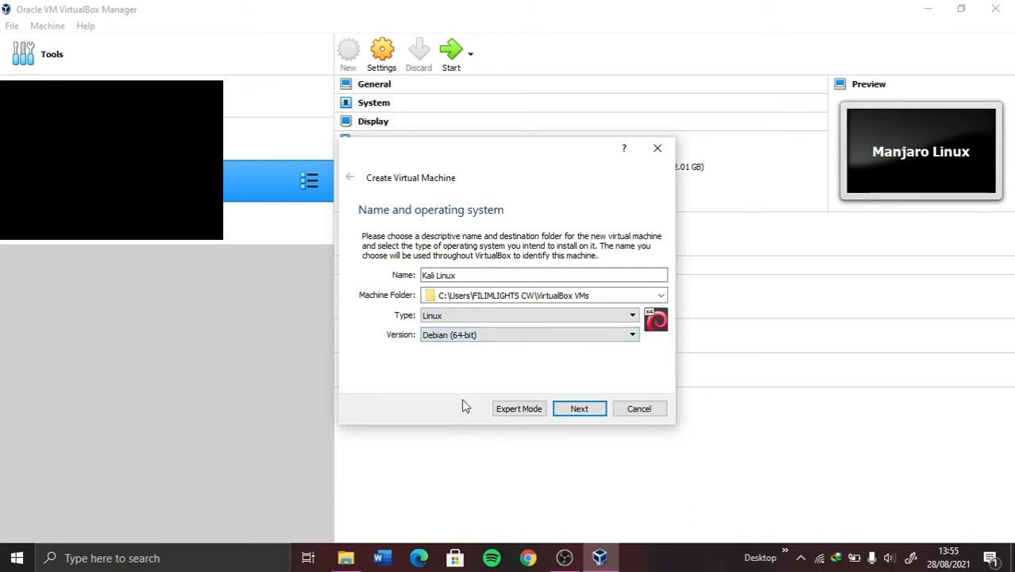
{"action": "left_click", "coordinate": [580, 408]}
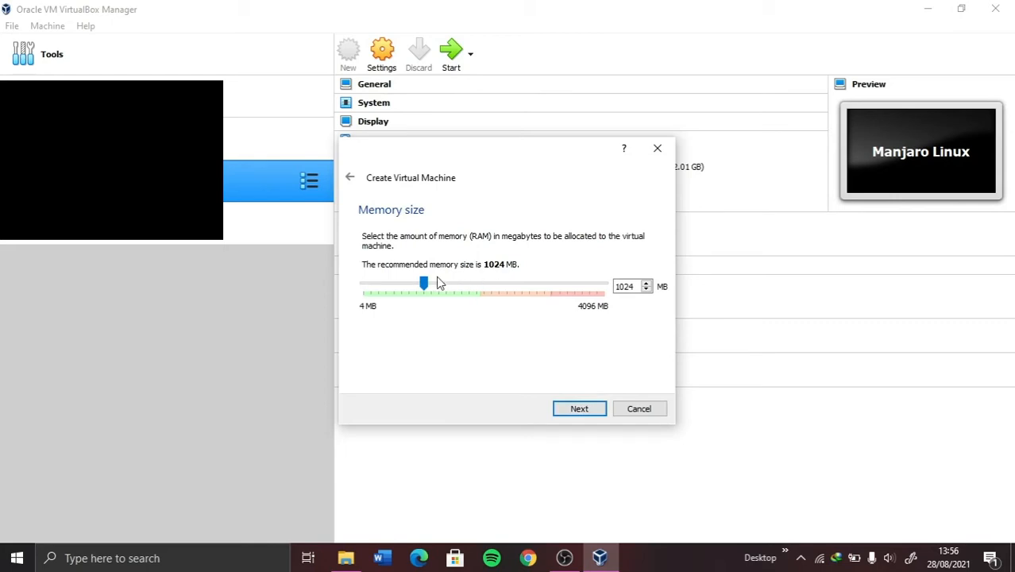
- Allocate 2048 MB of memory to the machine and choose a new dynamically allocated VDI hard disk
{"action": "left_click_drag", "start_coordinate": [426, 286], "coordinate": [482, 289]}
{"action": "left_click", "coordinate": [590, 411]}
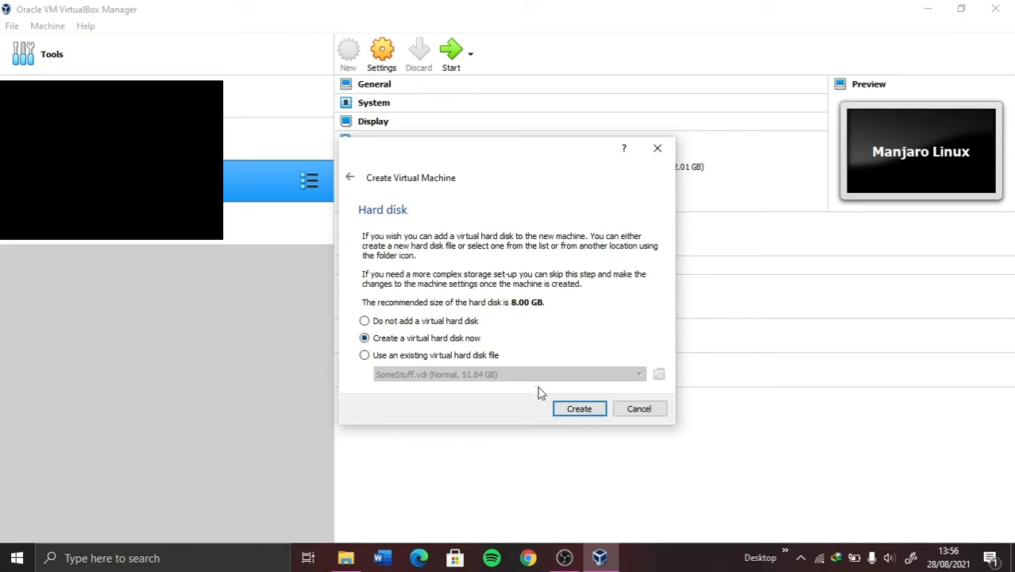
{"action": "left_click", "coordinate": [559, 408]}
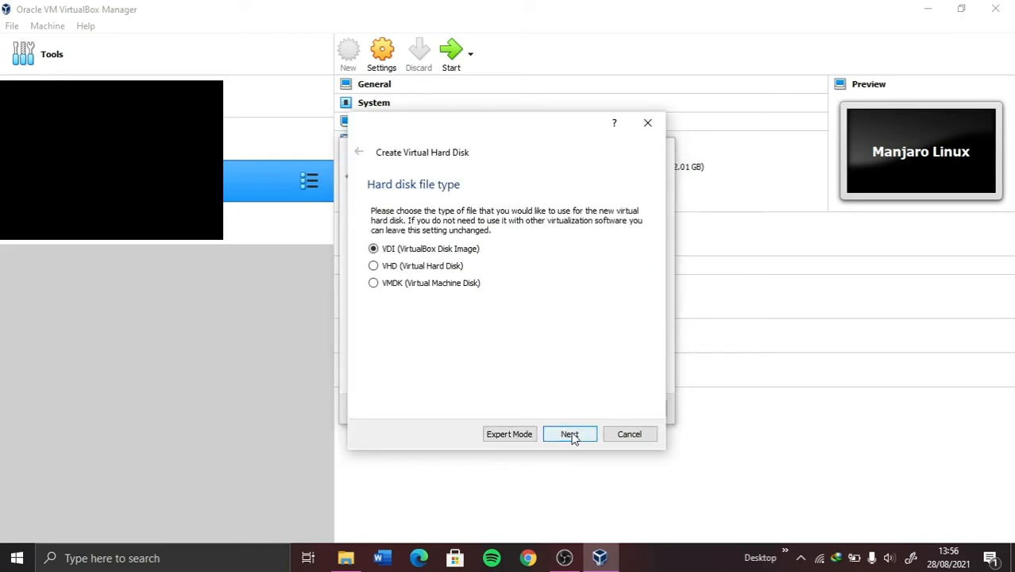
{"action": "left_click", "coordinate": [570, 435]}
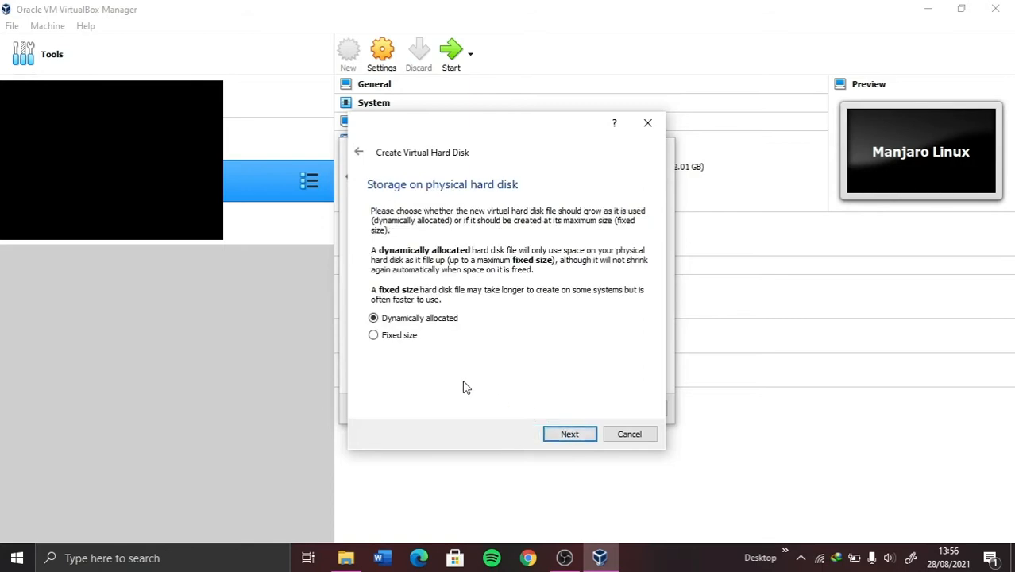
{"action": "left_click", "coordinate": [571, 436]}
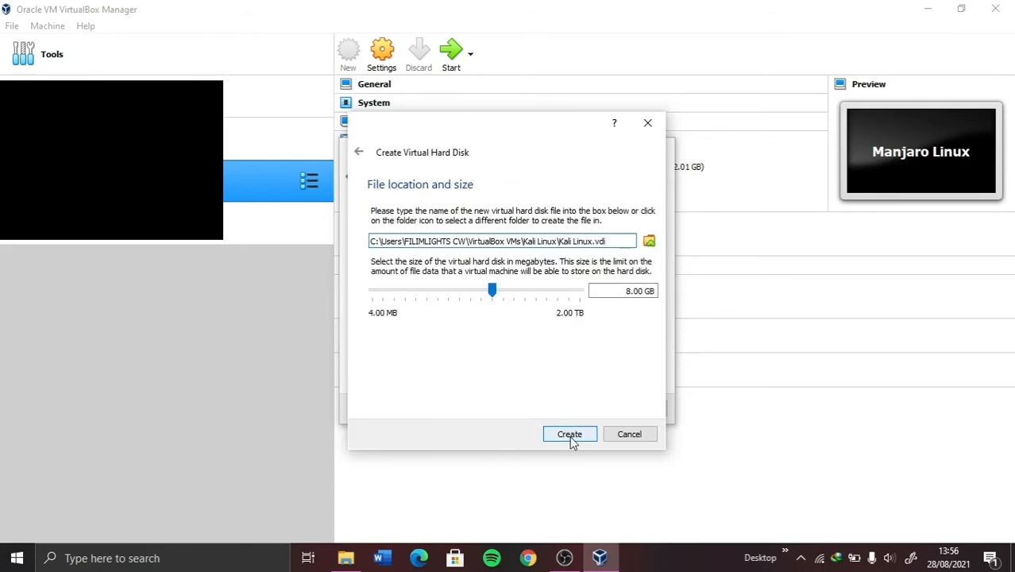
- Set the virtual hard disk size to 25 GB and create the disk
{"action": "left_click", "coordinate": [618, 288]}
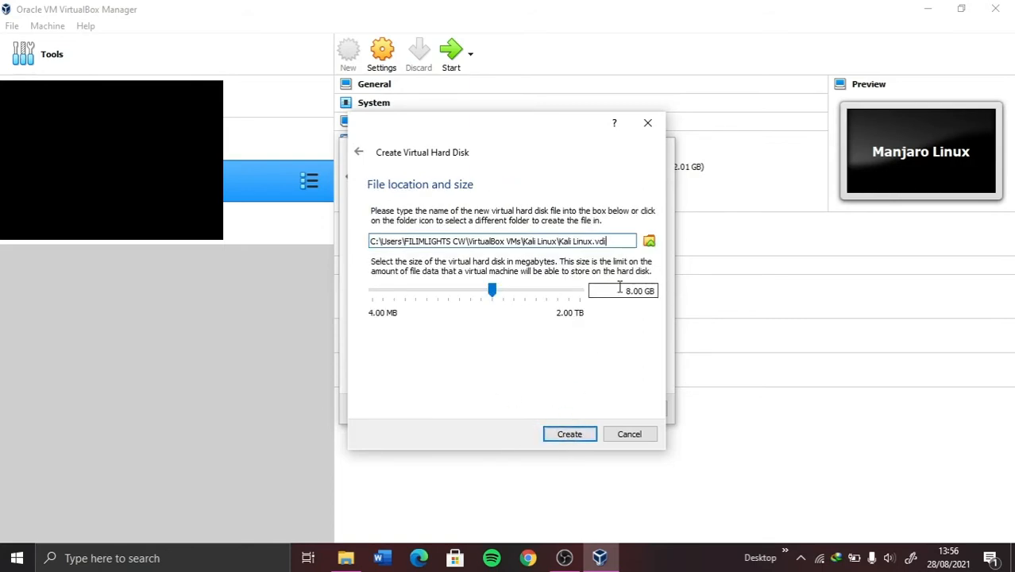
{"action": "left_click", "coordinate": [629, 290]}
{"action": "key", "text": "BackSpace"}
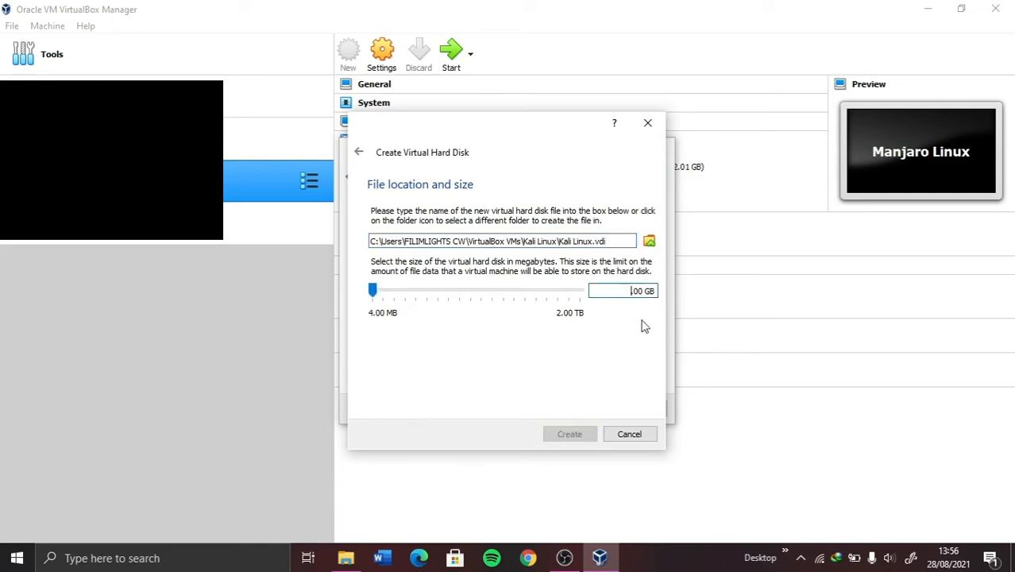
{"action": "type", "text": "25"}
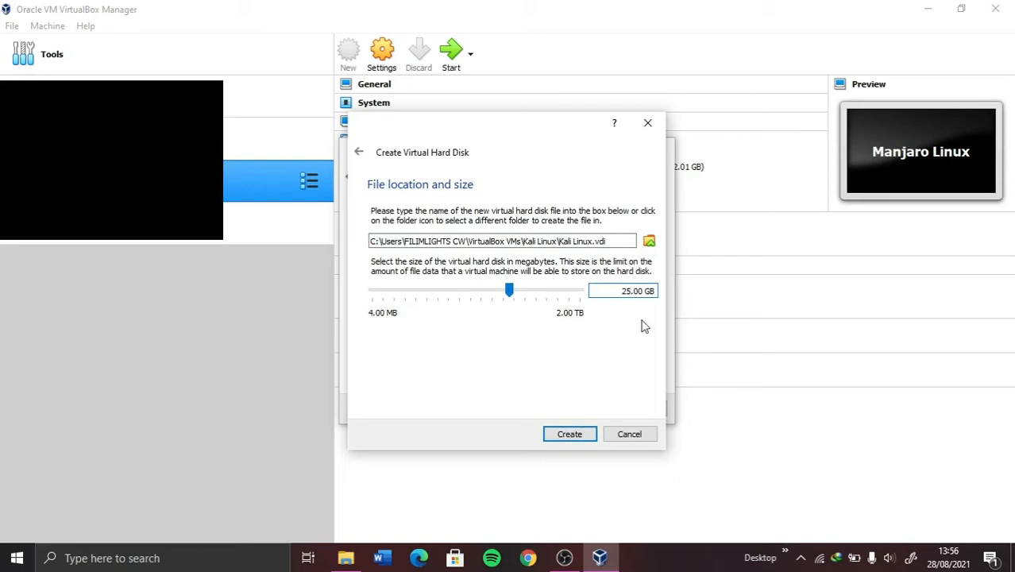
{"action": "left_click", "coordinate": [570, 435]}
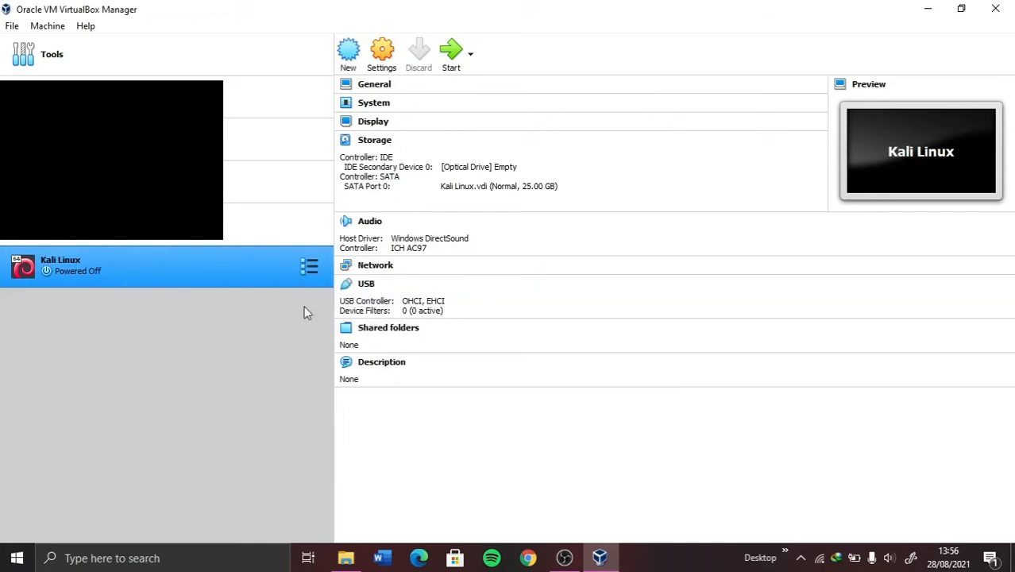
- In the Kali Linux machine's settings, set the processor count to 2 and the video memory to 128 MB
{"action": "left_click", "coordinate": [392, 64]}
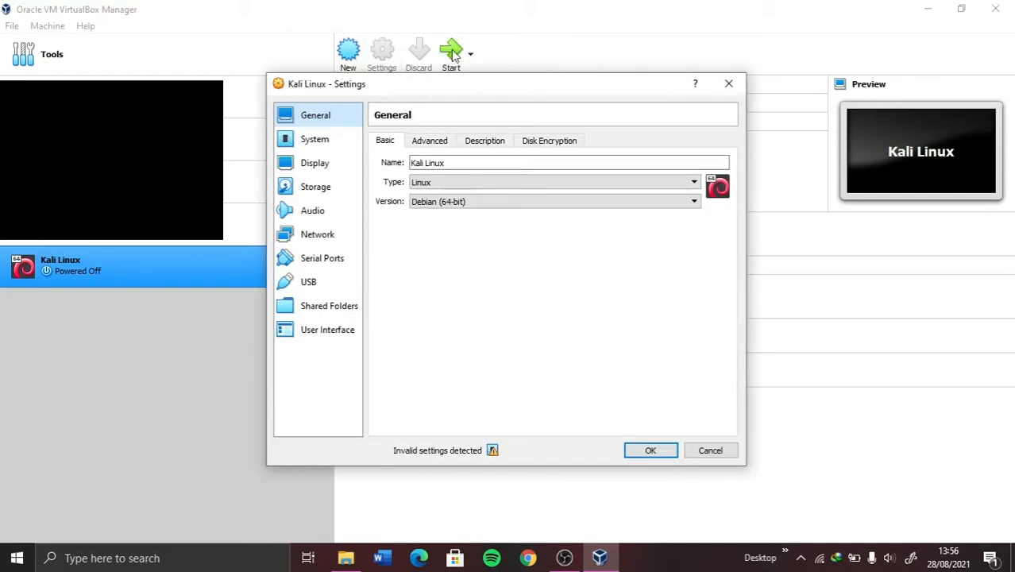
{"action": "left_click", "coordinate": [328, 144]}
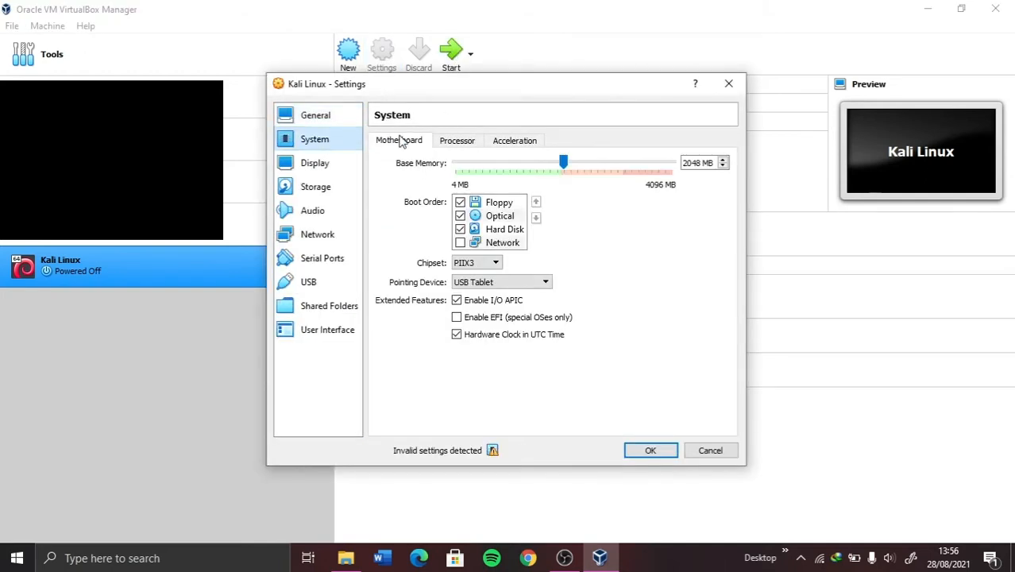
{"action": "left_click", "coordinate": [456, 141]}
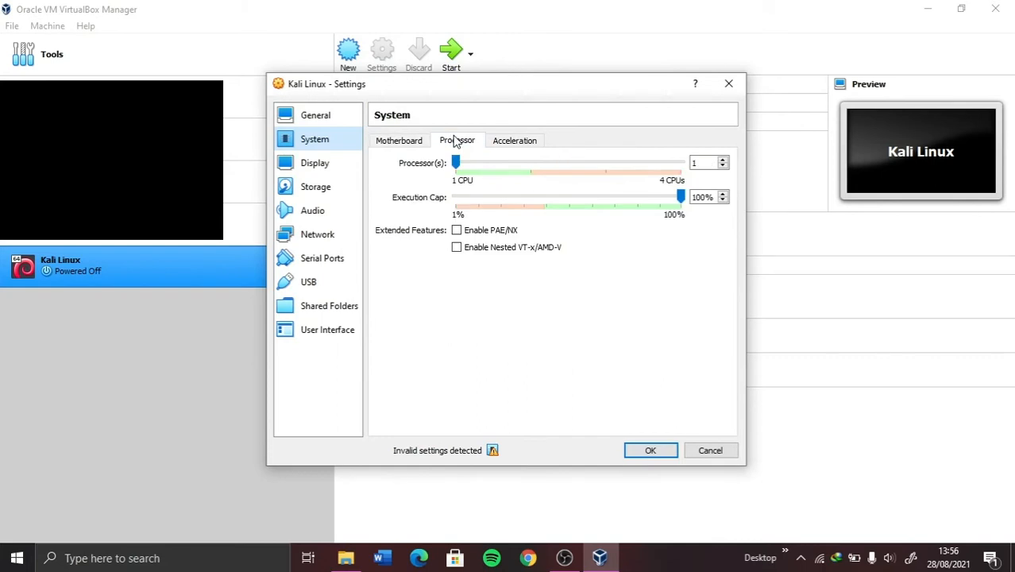
{"action": "left_click", "coordinate": [531, 167]}
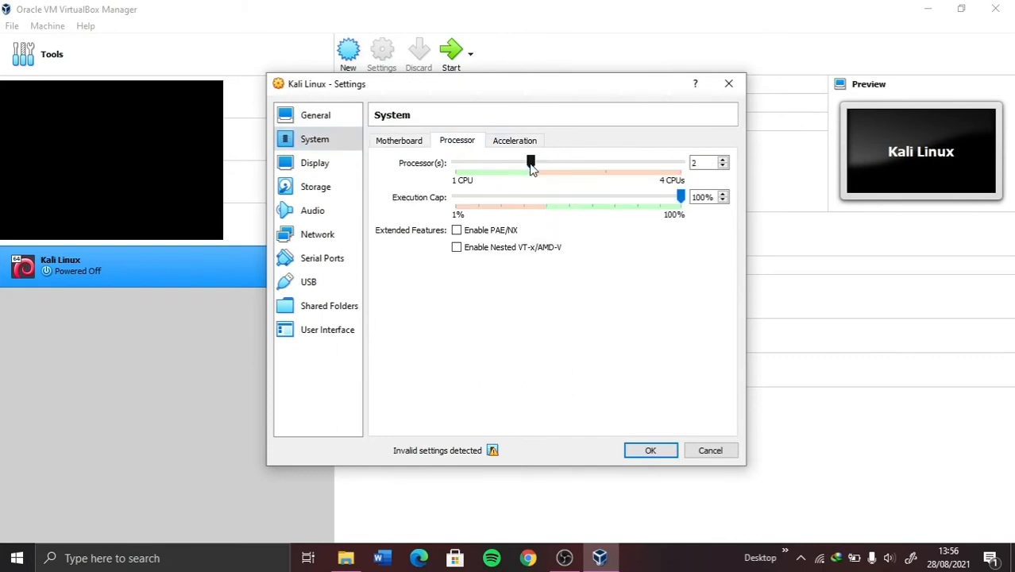
{"action": "left_click", "coordinate": [310, 165]}
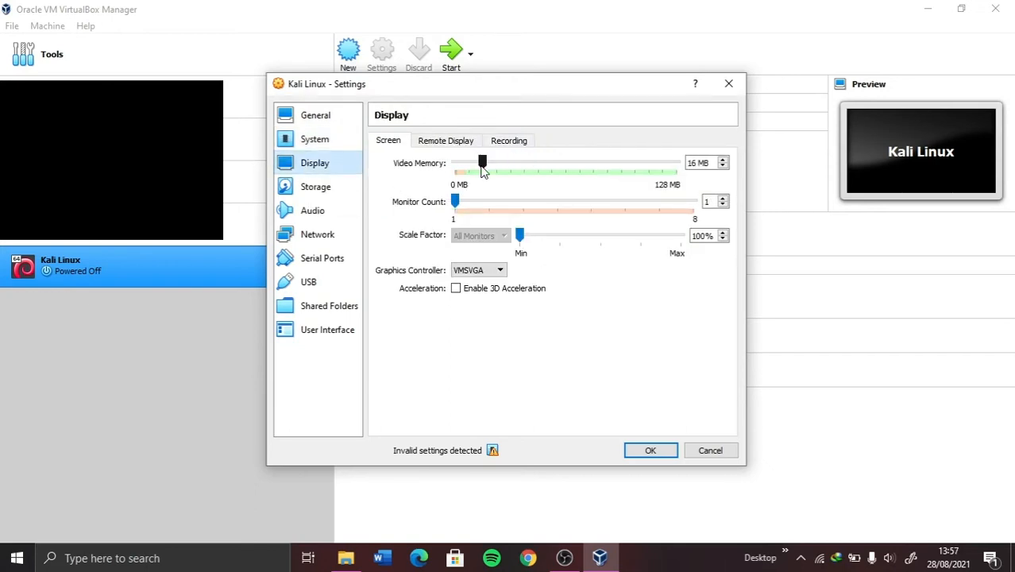
{"action": "left_click_drag", "start_coordinate": [482, 171], "coordinate": [689, 163]}
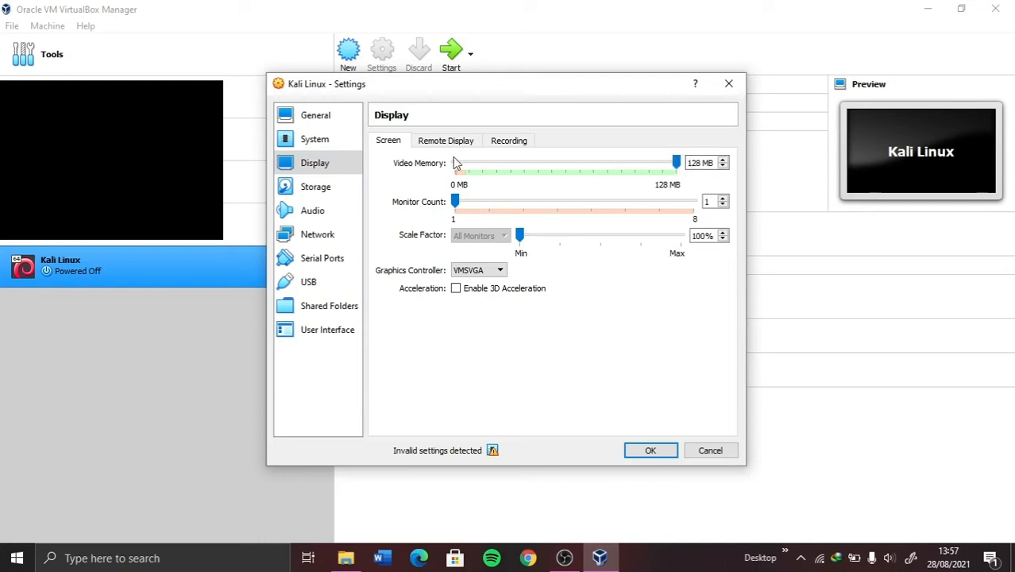
- Attach kali-linux-2021.1-installer-amd64.iso from the Kali Linux 2021 (AMD64) folder to the machine's empty optical drive and save the settings
{"action": "left_click", "coordinate": [320, 193]}
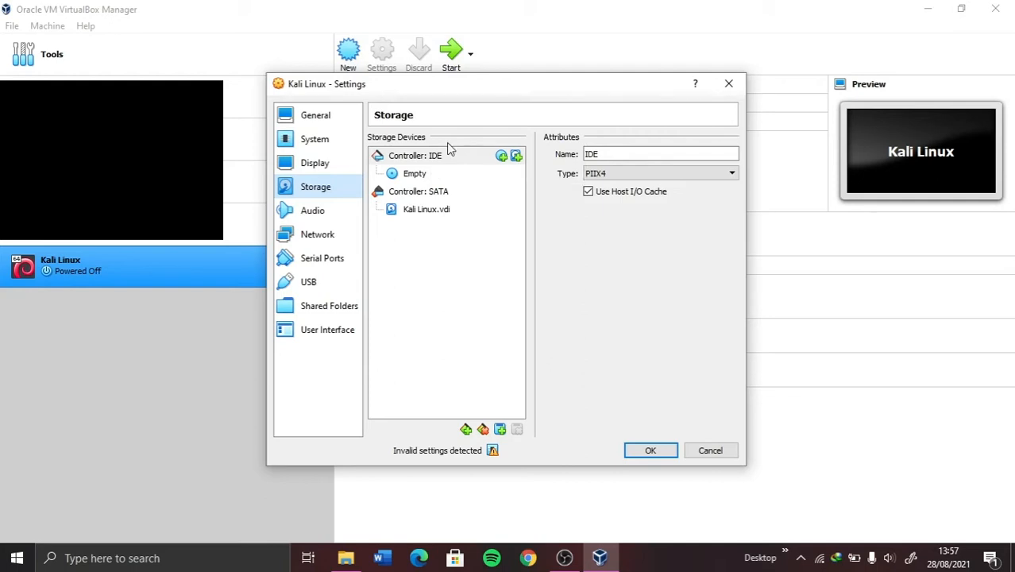
{"action": "left_click", "coordinate": [441, 173]}
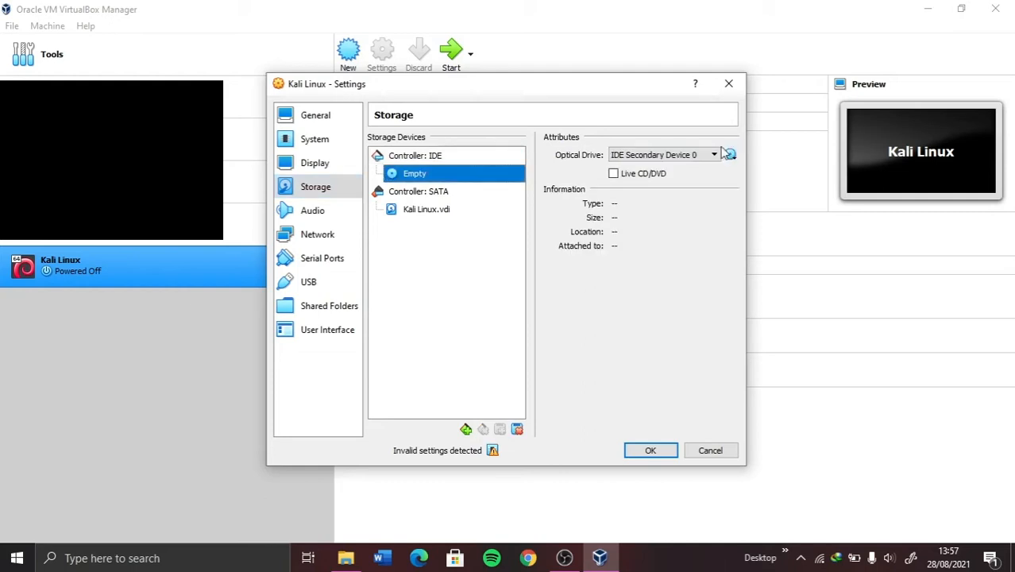
{"action": "left_click", "coordinate": [729, 155]}
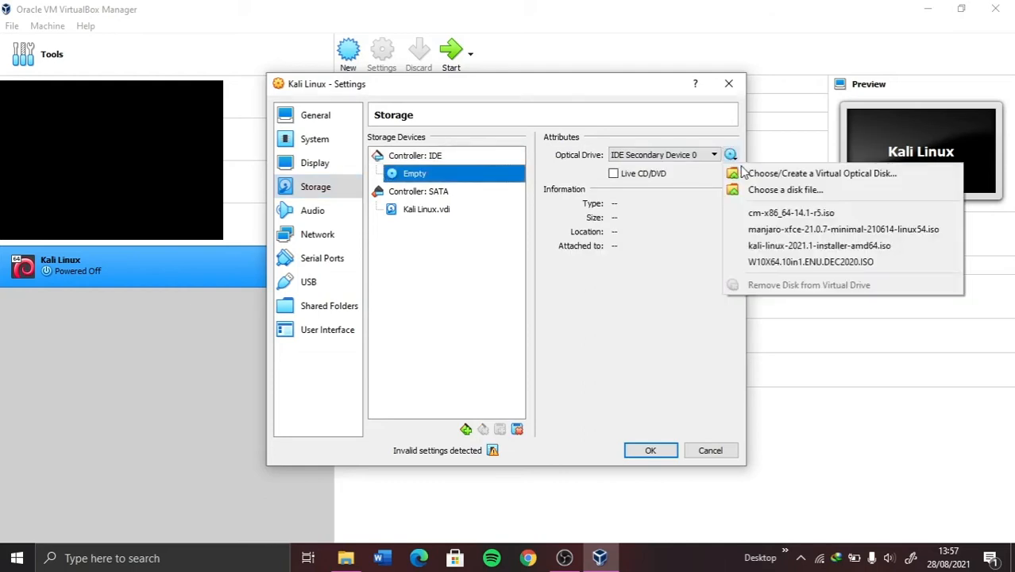
{"action": "left_click", "coordinate": [751, 191]}
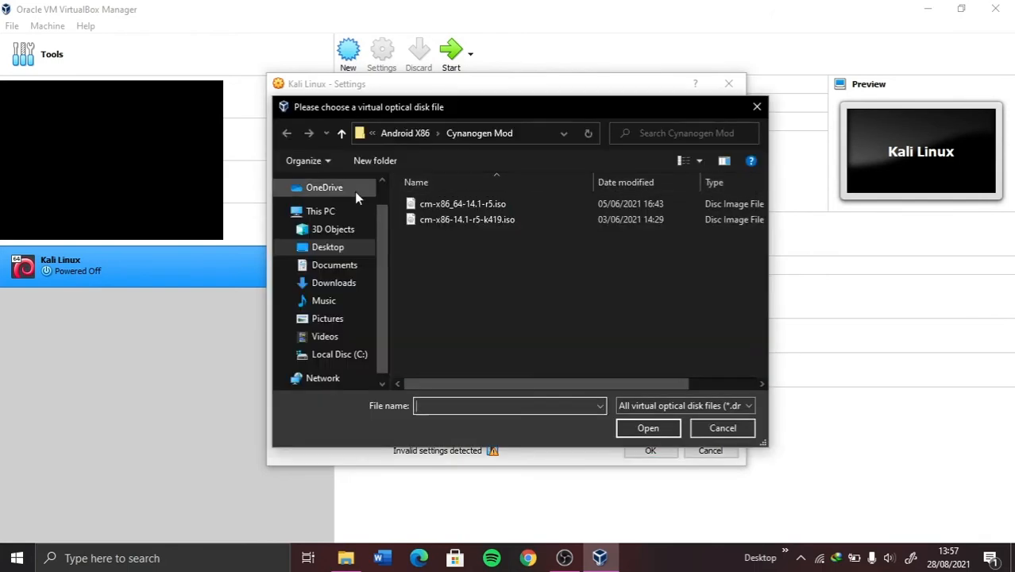
{"action": "left_click", "coordinate": [395, 132]}
{"action": "left_click", "coordinate": [395, 132]}
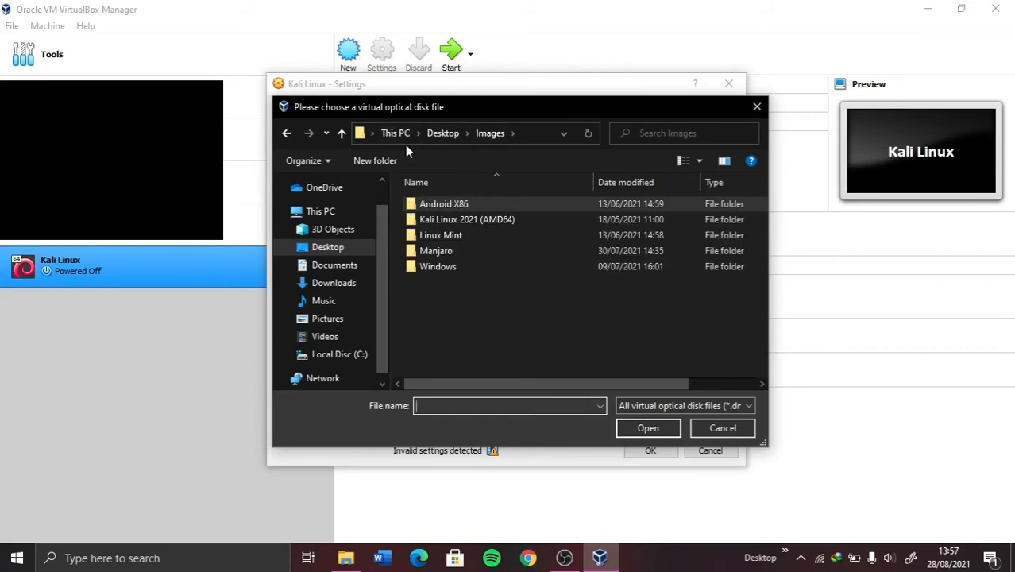
{"action": "double_click", "coordinate": [468, 215]}
{"action": "left_click", "coordinate": [458, 206]}
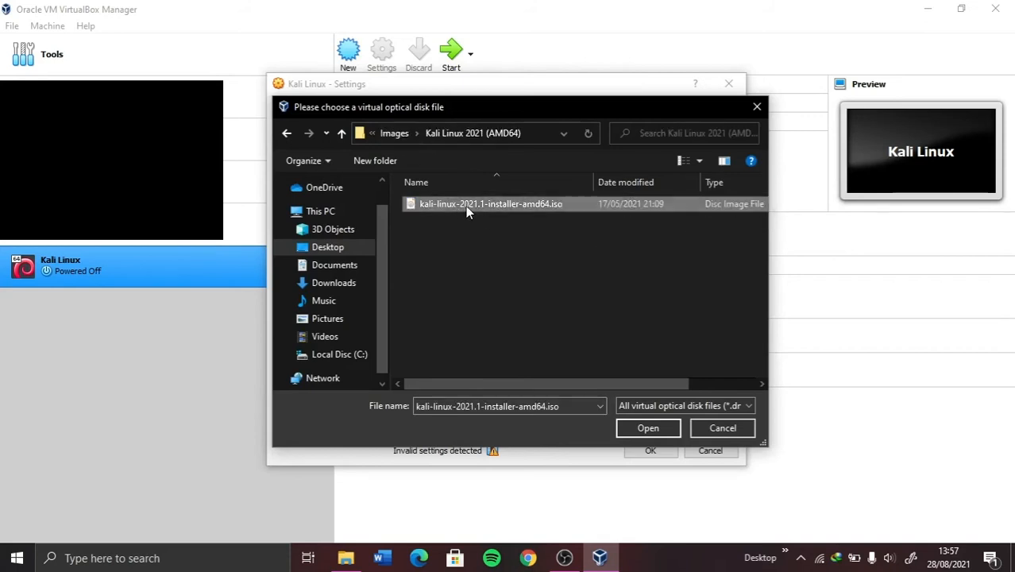
{"action": "left_click", "coordinate": [648, 429]}
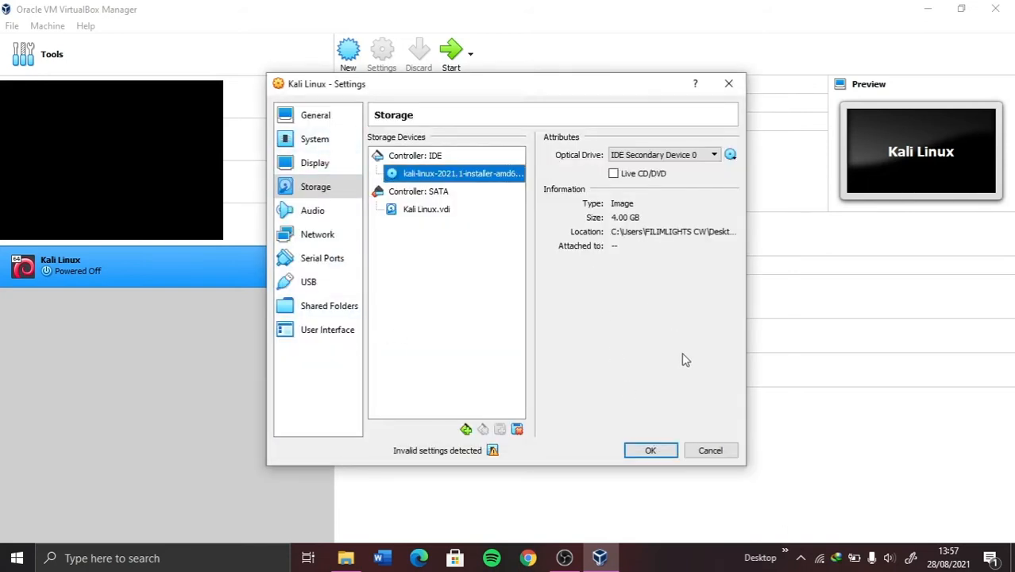
{"action": "left_click", "coordinate": [650, 451]}
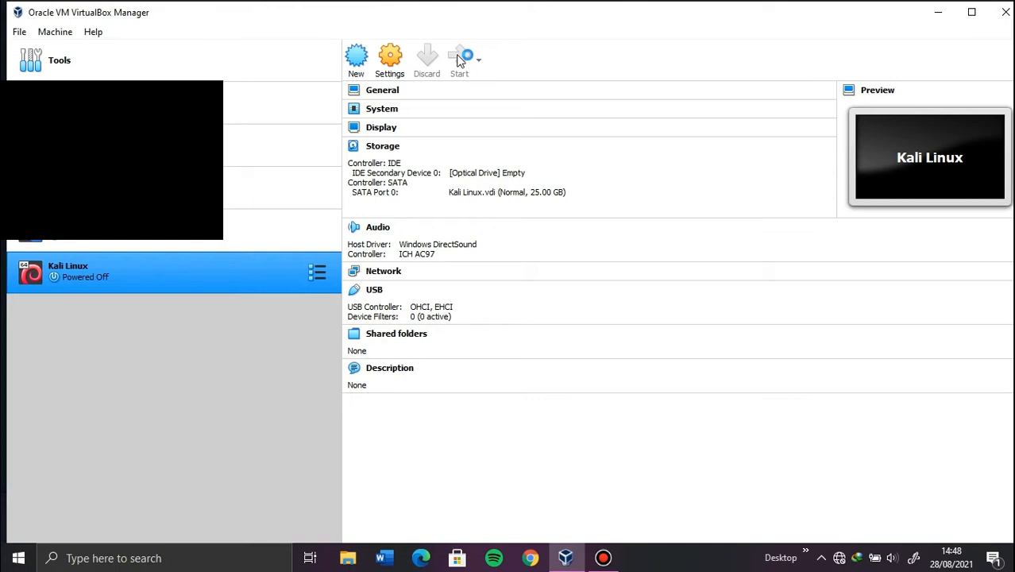
- Start the Kali Linux machine from kali-linux-2021.1-installer-amd64.iso and launch the Graphical install
{"action": "left_click", "coordinate": [460, 57]}
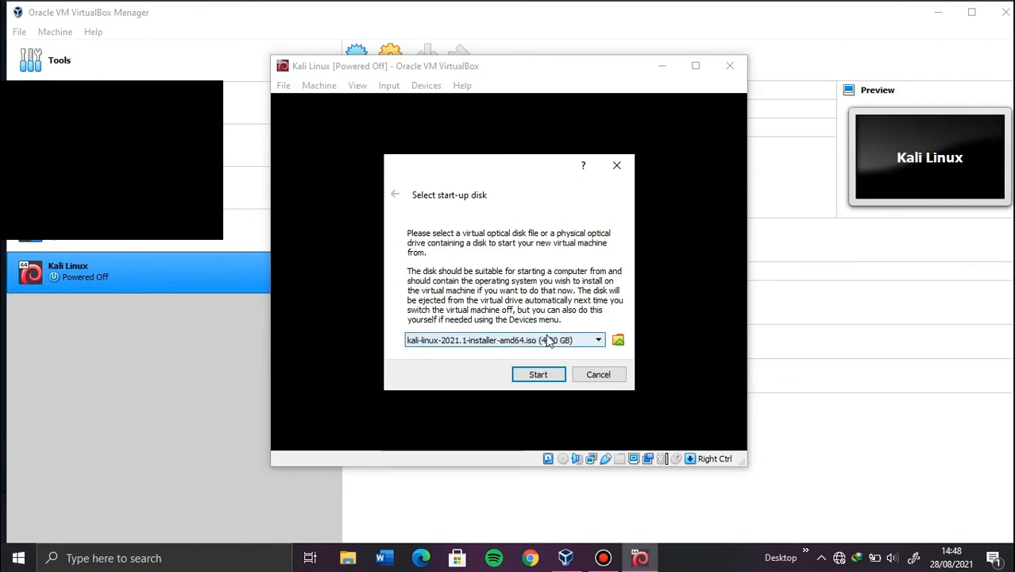
{"action": "left_click", "coordinate": [543, 376]}
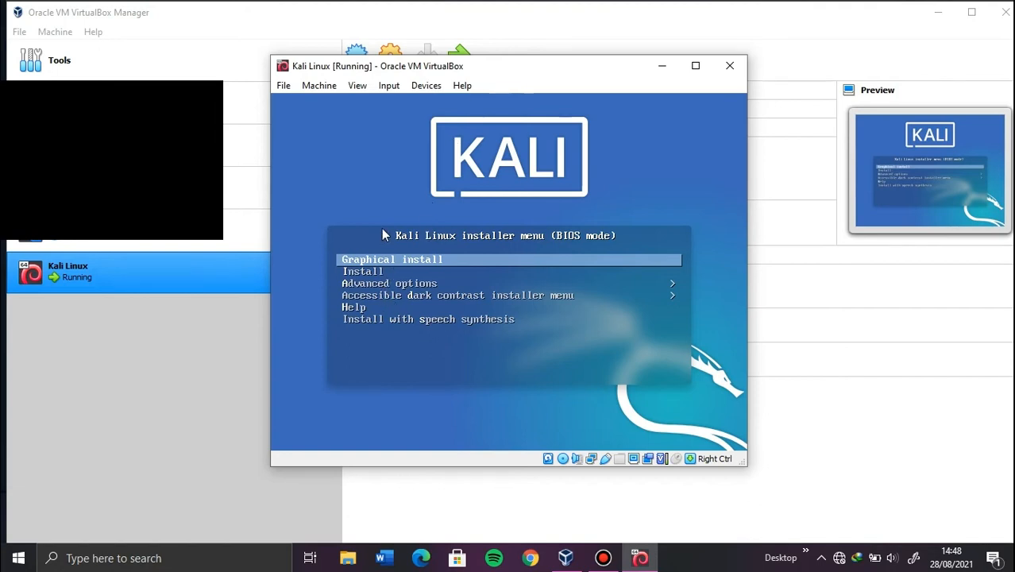
{"action": "key", "text": "Down"}
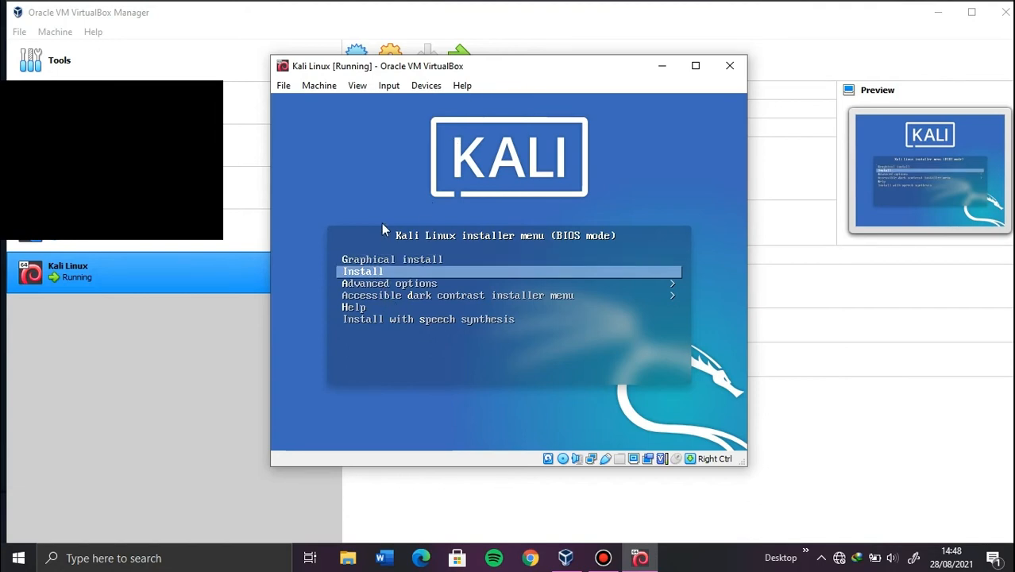
{"action": "key", "text": "Up"}
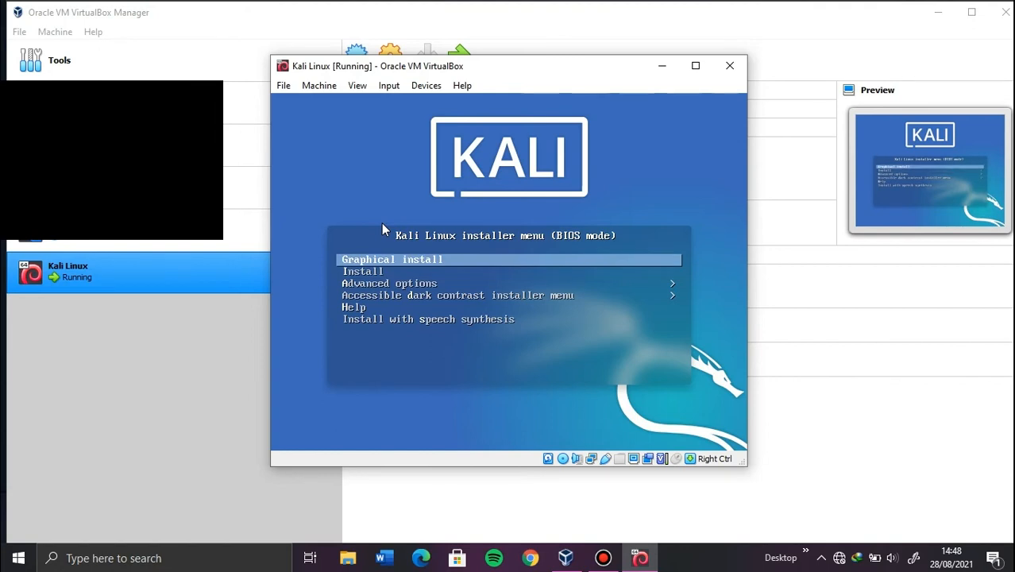
{"action": "key", "text": "Return"}
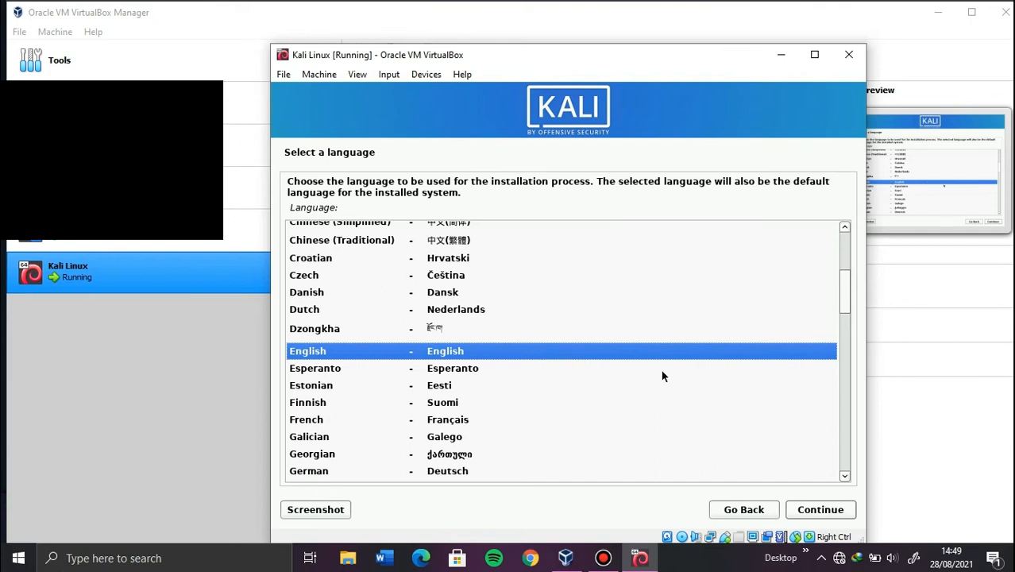
- Accept English as the language, United States as the location and American English as the keymap
{"action": "left_click", "coordinate": [809, 512]}
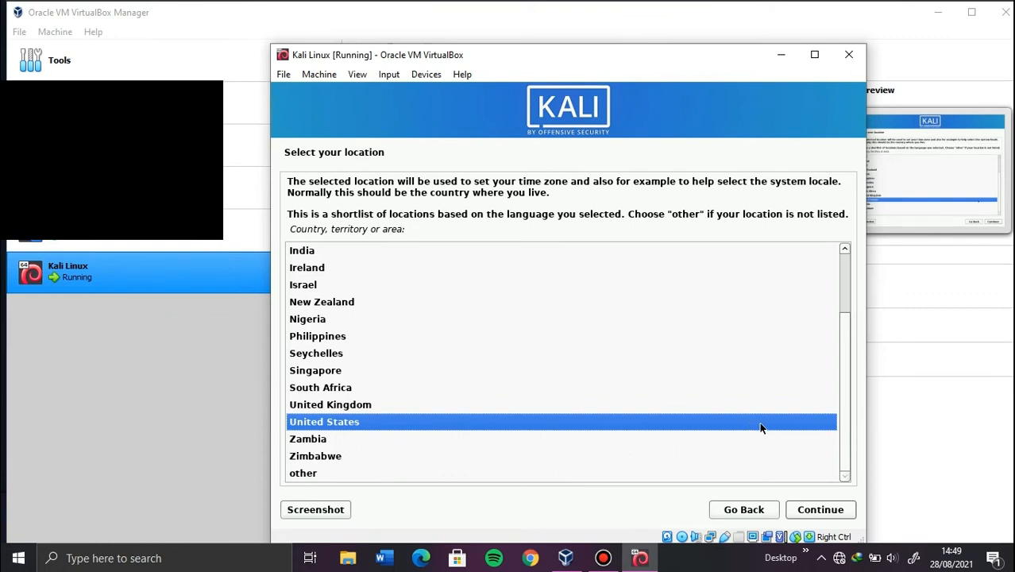
{"action": "left_click", "coordinate": [802, 509]}
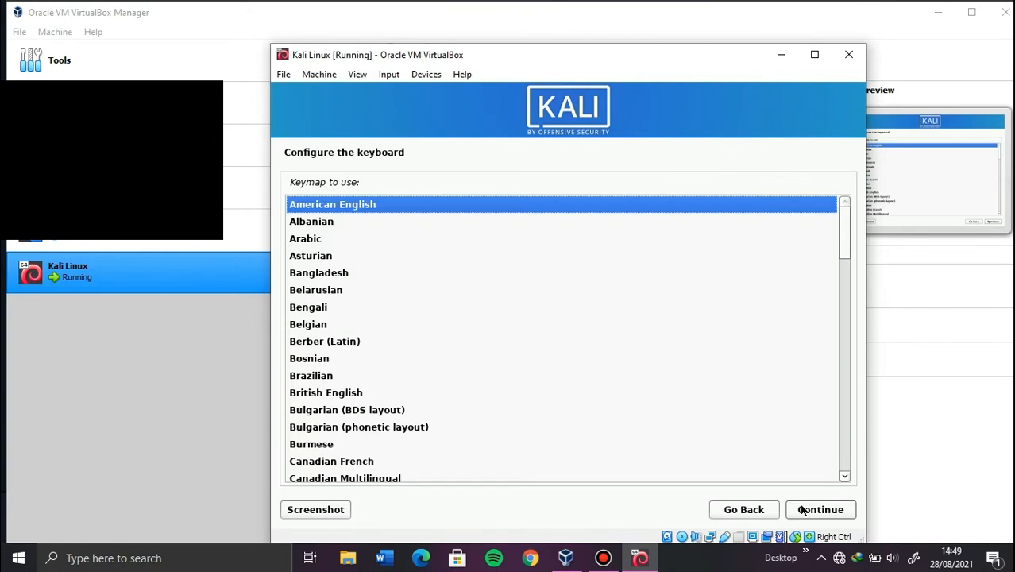
{"action": "left_click", "coordinate": [802, 509]}
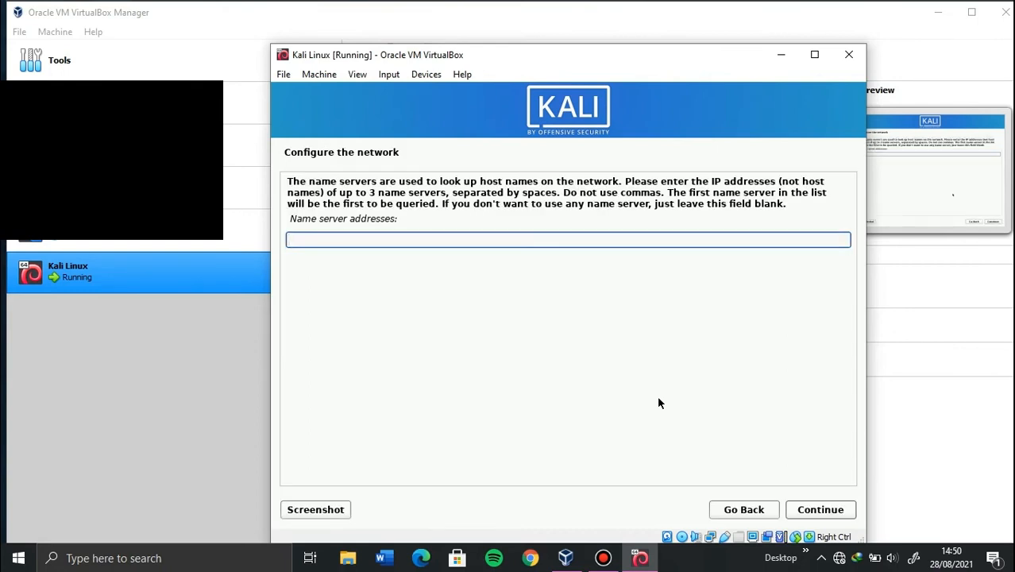
- Configure the network with no name server addresses, the hostname kali and a blank domain name
{"action": "left_click", "coordinate": [813, 513]}
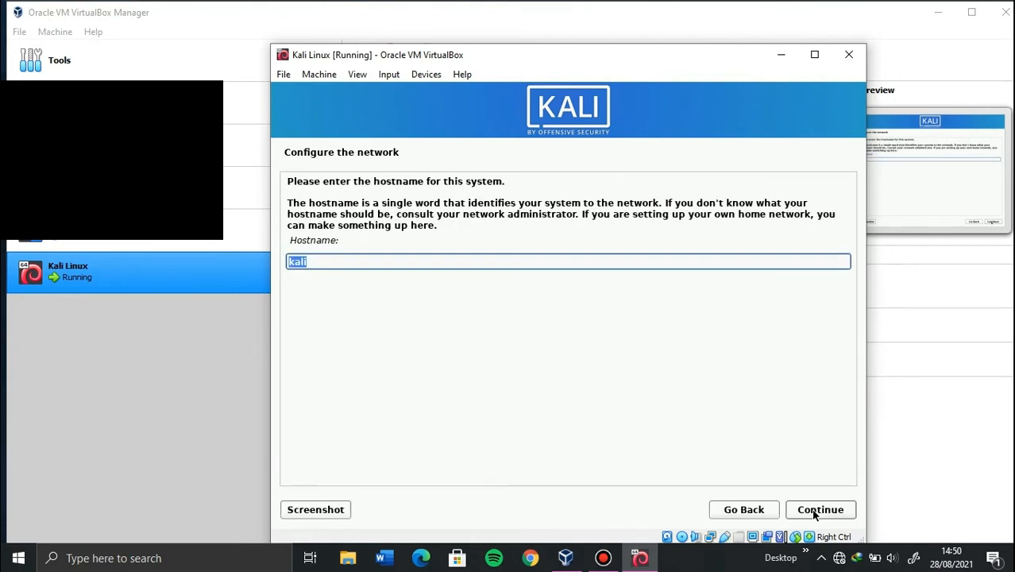
{"action": "left_click", "coordinate": [814, 512]}
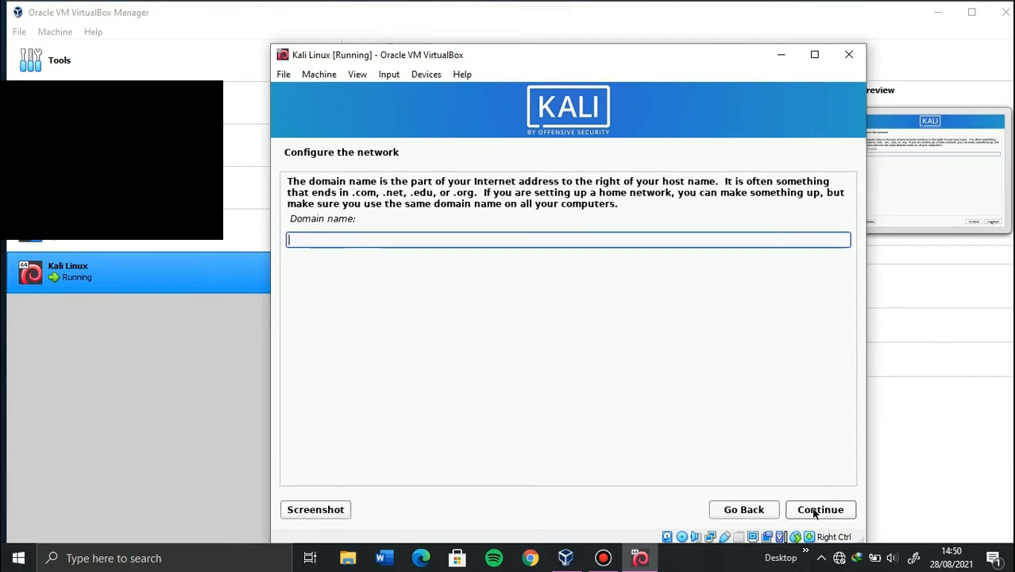
{"action": "left_click", "coordinate": [814, 512]}
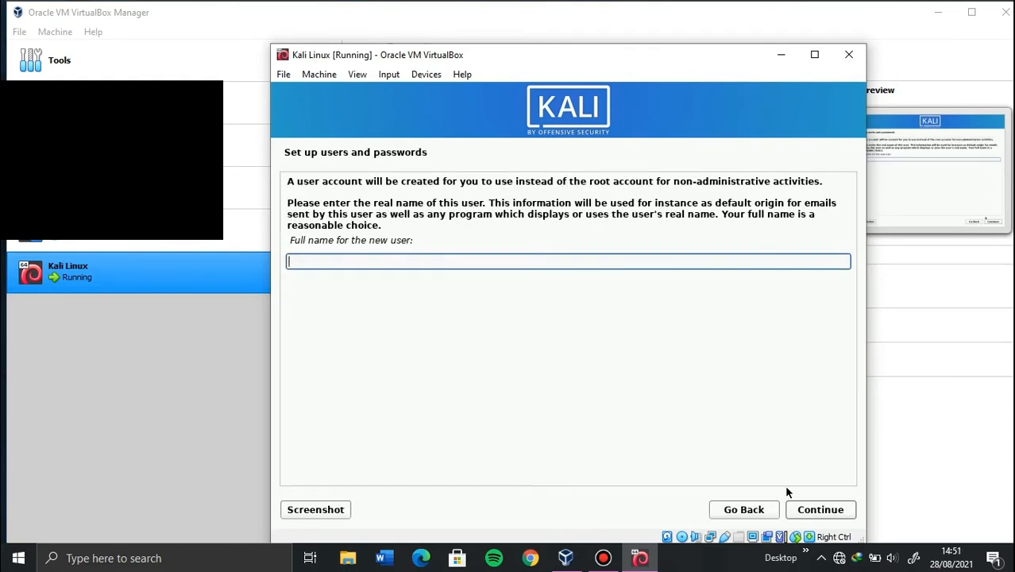
- Enter the new user's full name and accept the suggested account username
{"action": "type", "text": "Technimatic"}
{"action": "left_click", "coordinate": [810, 511]}
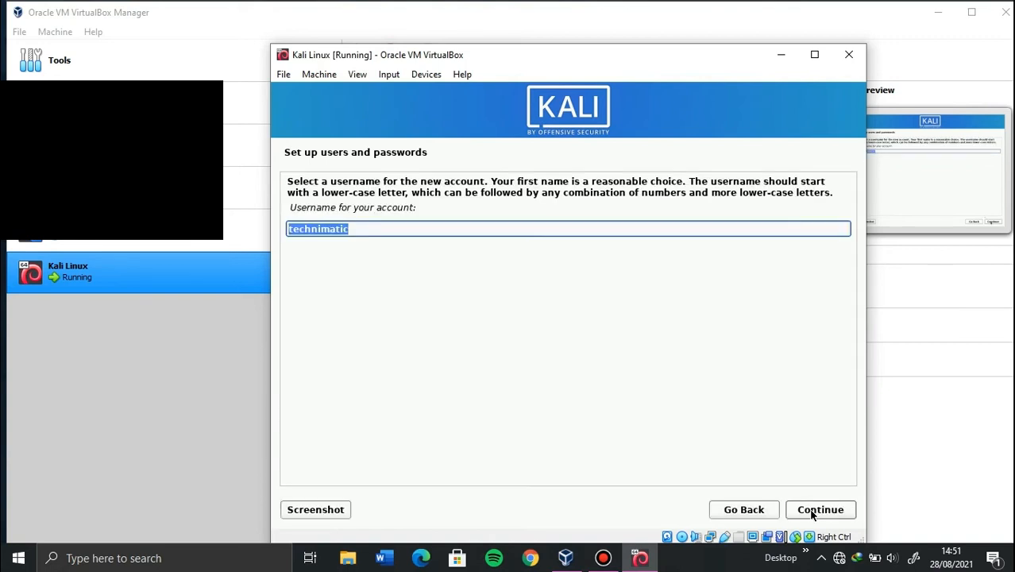
{"action": "left_click", "coordinate": [811, 513]}
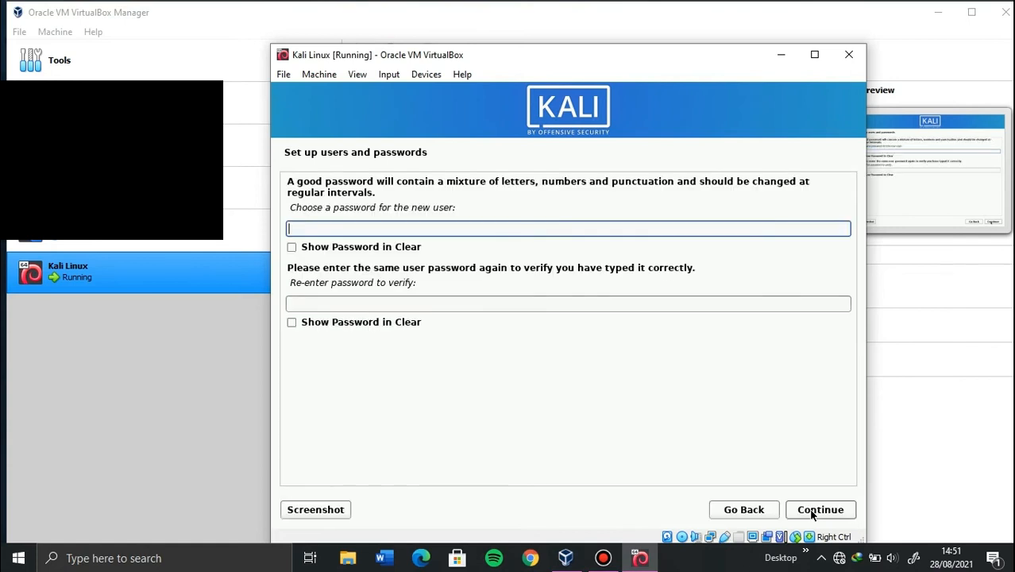
- Enter and verify the new user's password, and accept the Eastern time zone
{"action": "type", "text": "***********"}
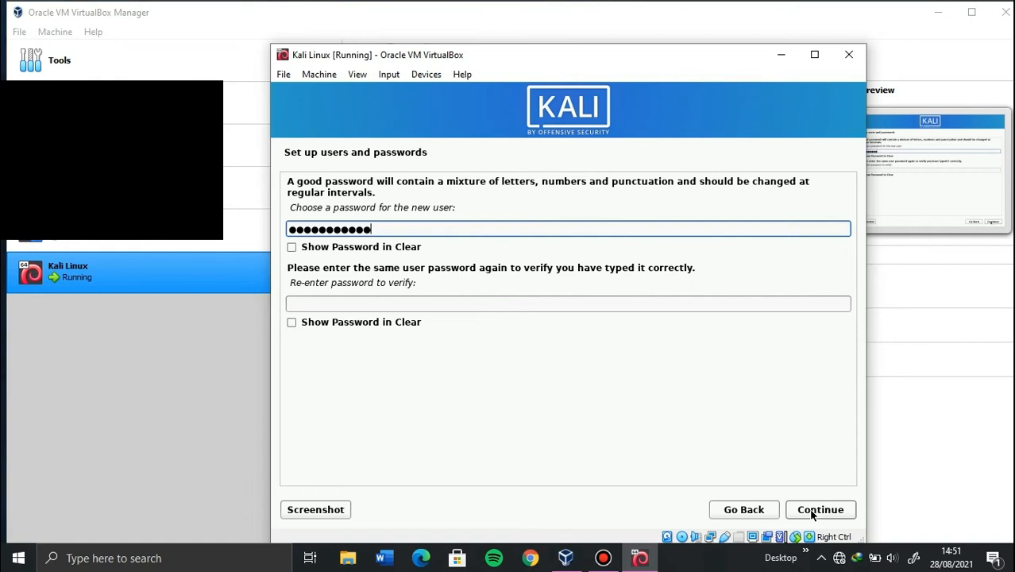
{"action": "left_click", "coordinate": [563, 304]}
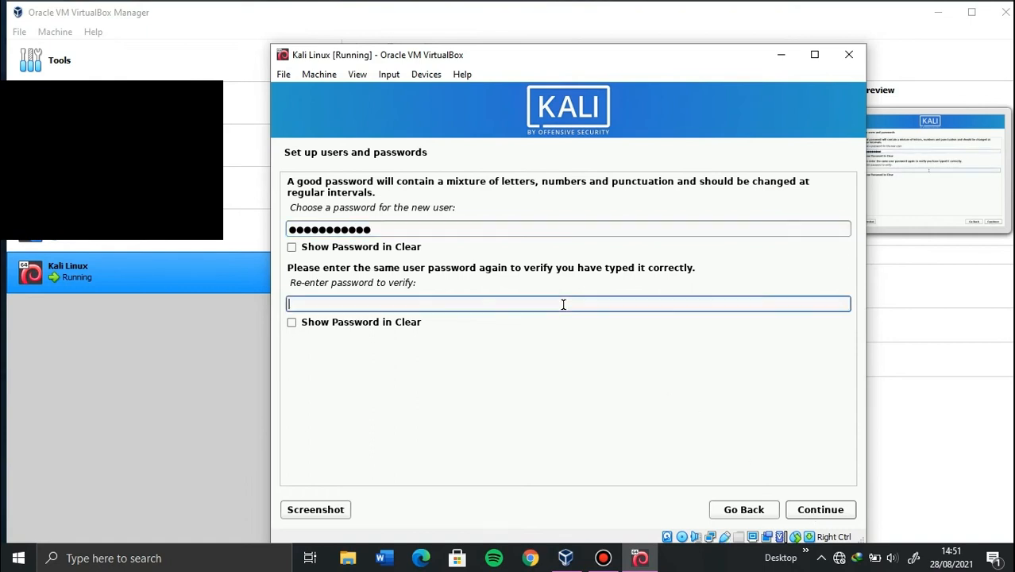
{"action": "type", "text": "***********"}
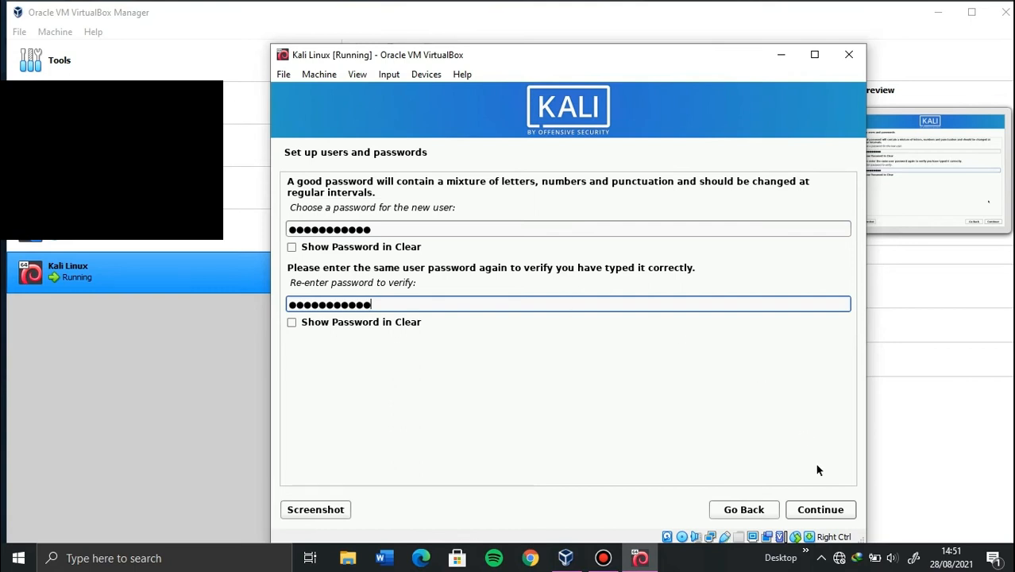
{"action": "left_click", "coordinate": [823, 510]}
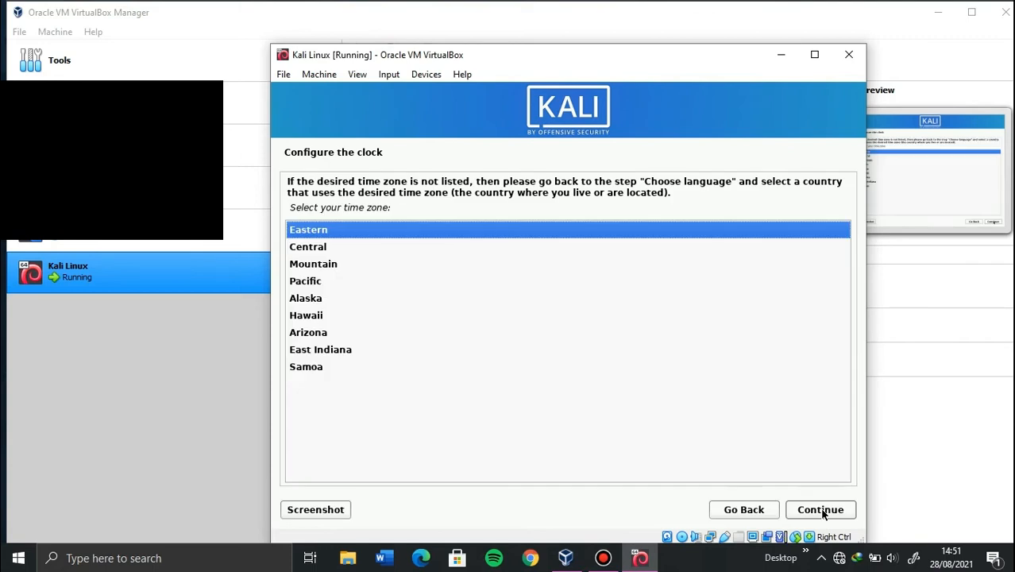
{"action": "left_click", "coordinate": [823, 513]}
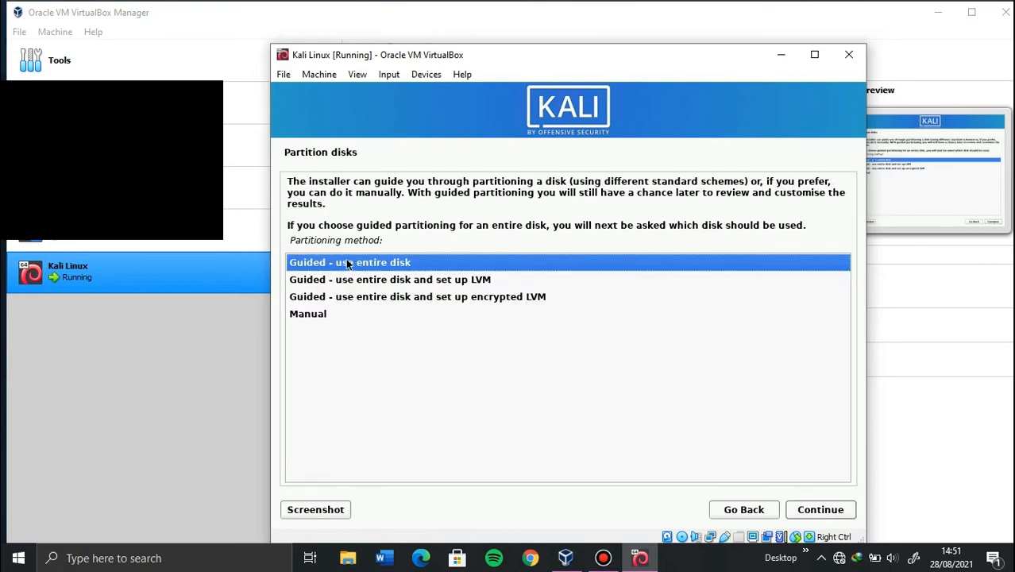
- Partition the entire VBOX hard disk with guided partitioning and all files in one partition, and write the changes to disk
{"action": "left_click", "coordinate": [819, 511]}
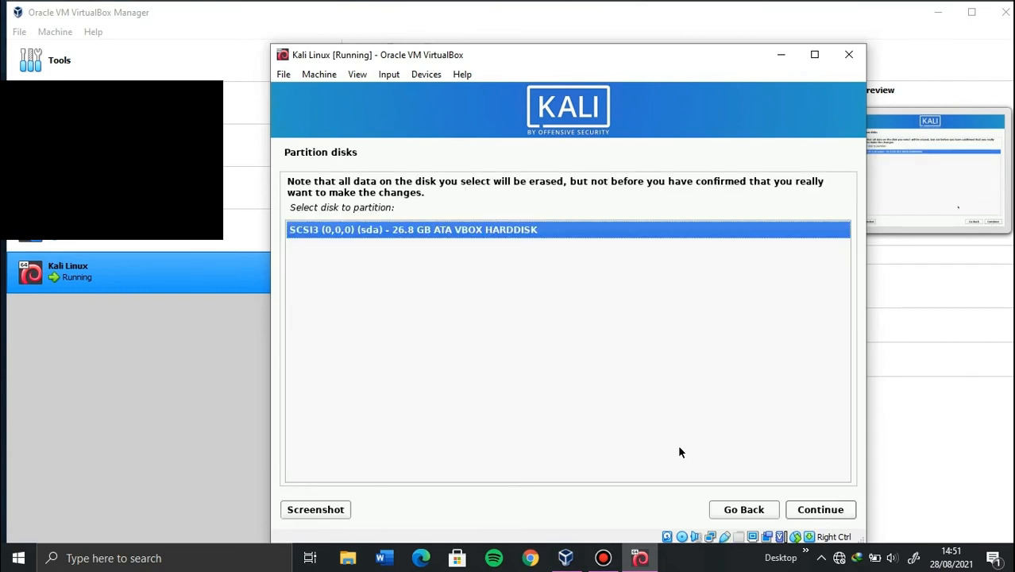
{"action": "left_click", "coordinate": [799, 503]}
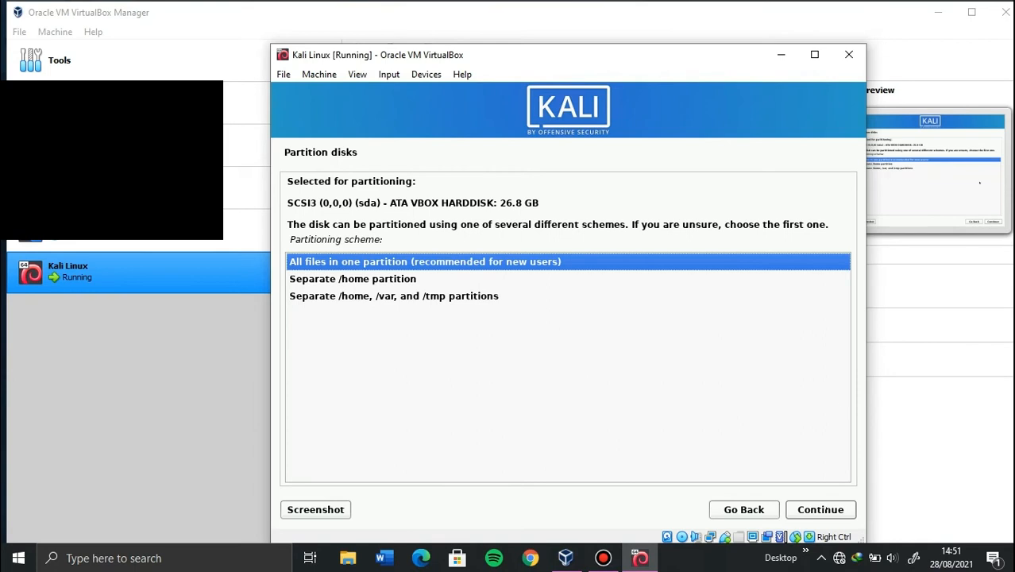
{"action": "left_click", "coordinate": [811, 511]}
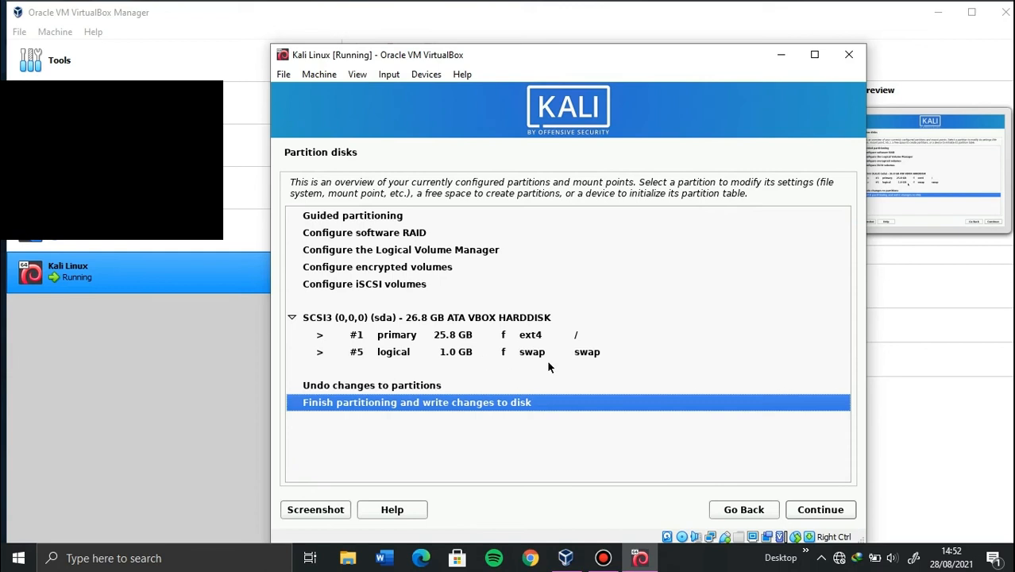
{"action": "left_click", "coordinate": [798, 508]}
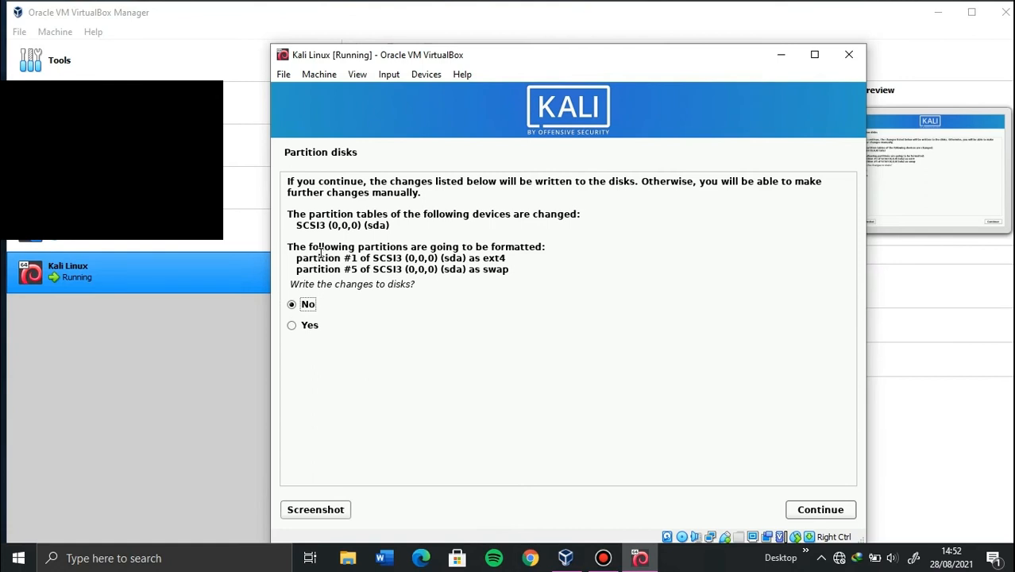
{"action": "left_click", "coordinate": [293, 325]}
{"action": "left_click", "coordinate": [812, 510]}
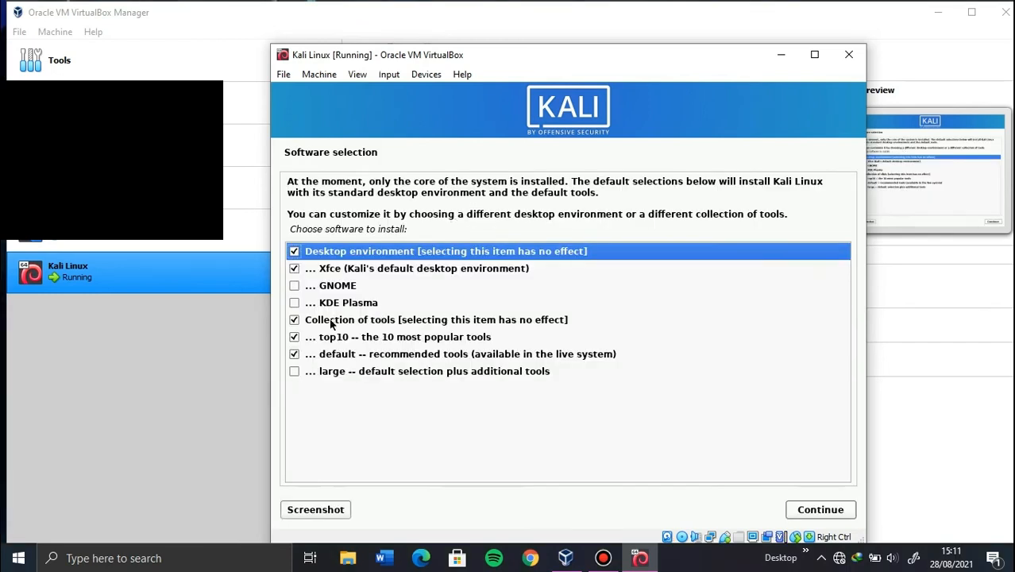
- Add the large tool collection to the default software selection and install the selected software
{"action": "left_click", "coordinate": [294, 373]}
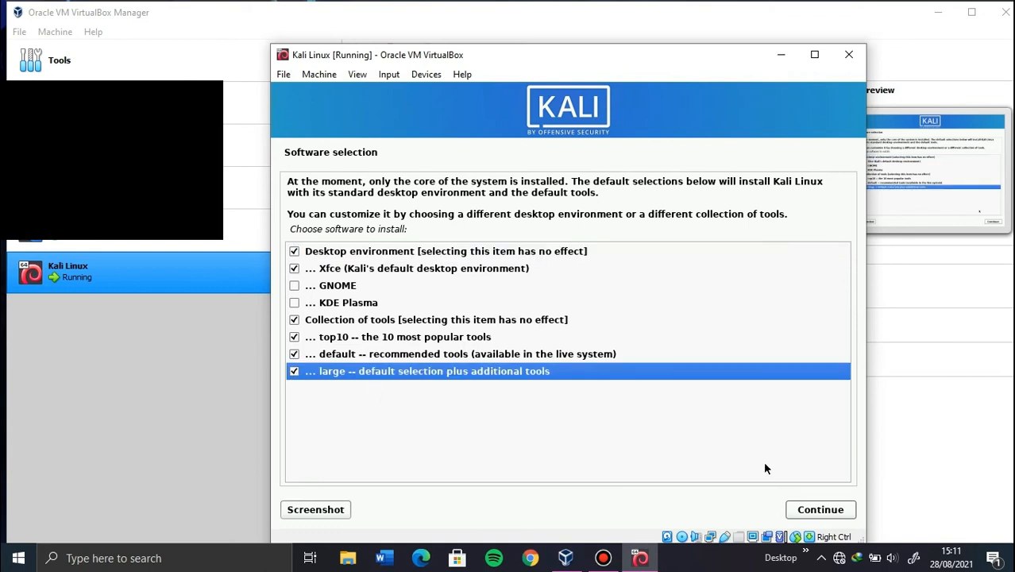
{"action": "left_click", "coordinate": [821, 512]}
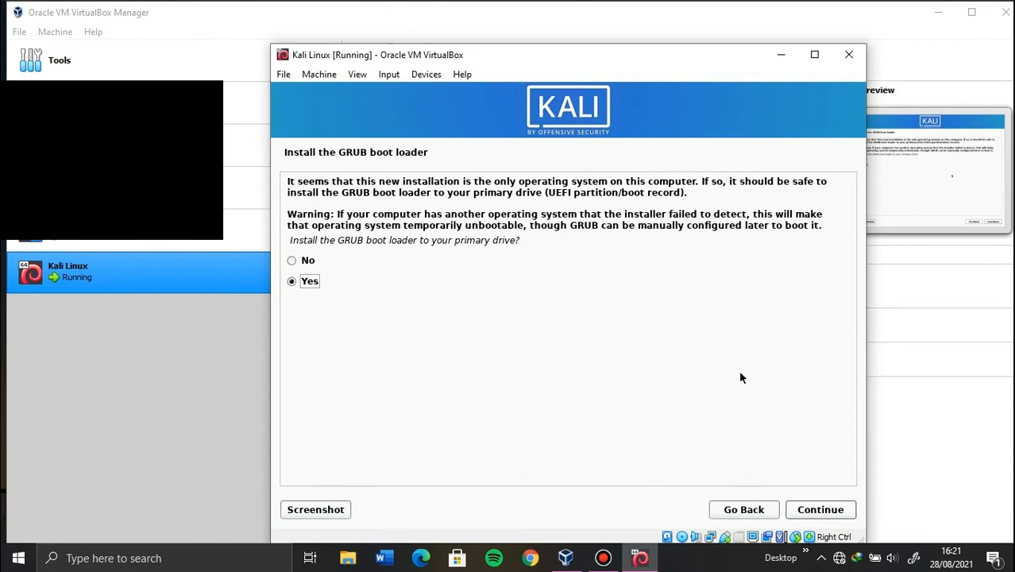
- Install the GRUB boot loader to the primary drive on /dev/sda, and finish the installation to boot into the new system
{"action": "left_click", "coordinate": [822, 508]}
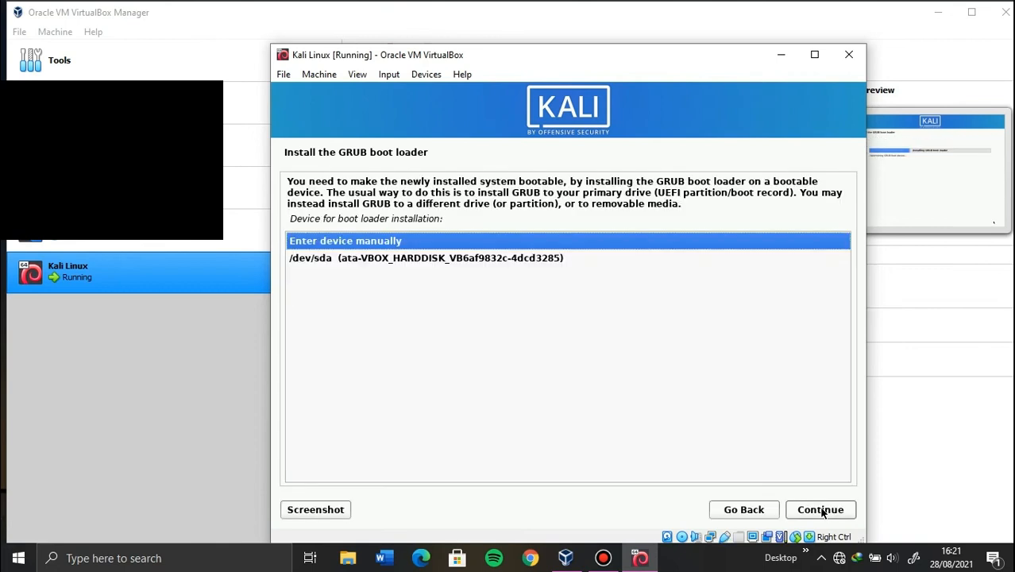
{"action": "left_click", "coordinate": [467, 261]}
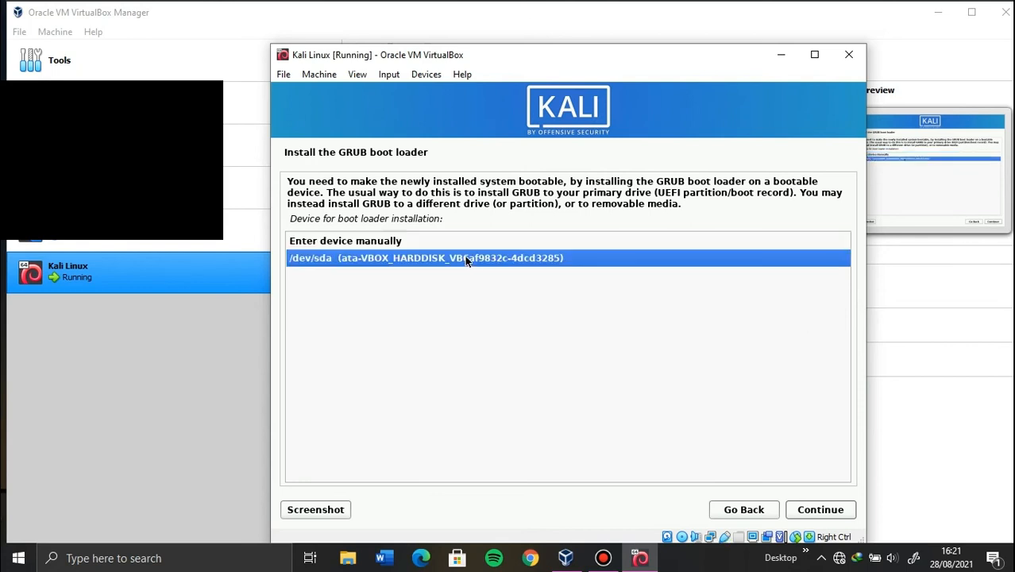
{"action": "left_click", "coordinate": [805, 511]}
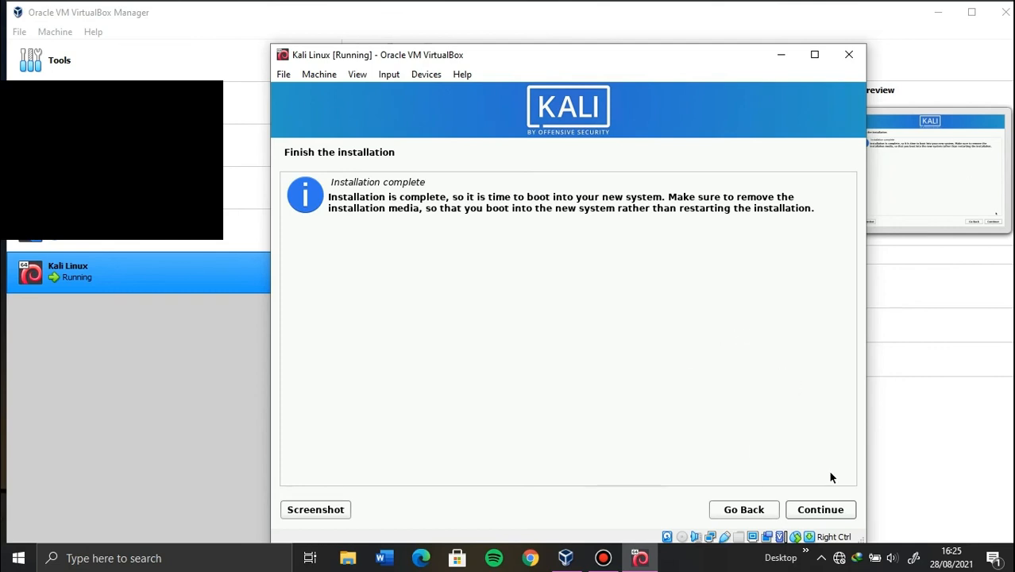
{"action": "left_click", "coordinate": [821, 510]}
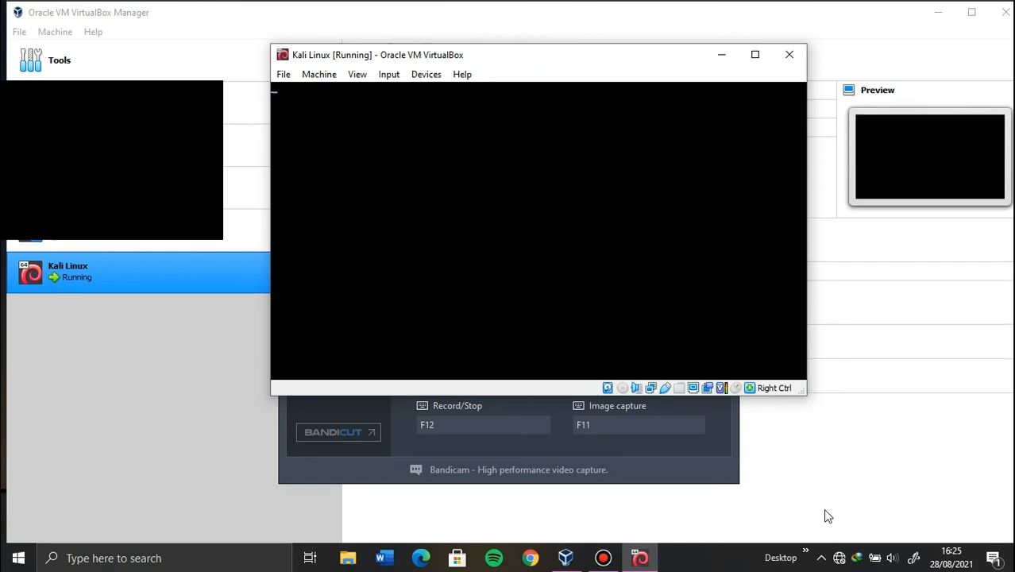
- Maximize the virtual machine window and log in to Kali with the account username and password
{"action": "left_click", "coordinate": [816, 57]}
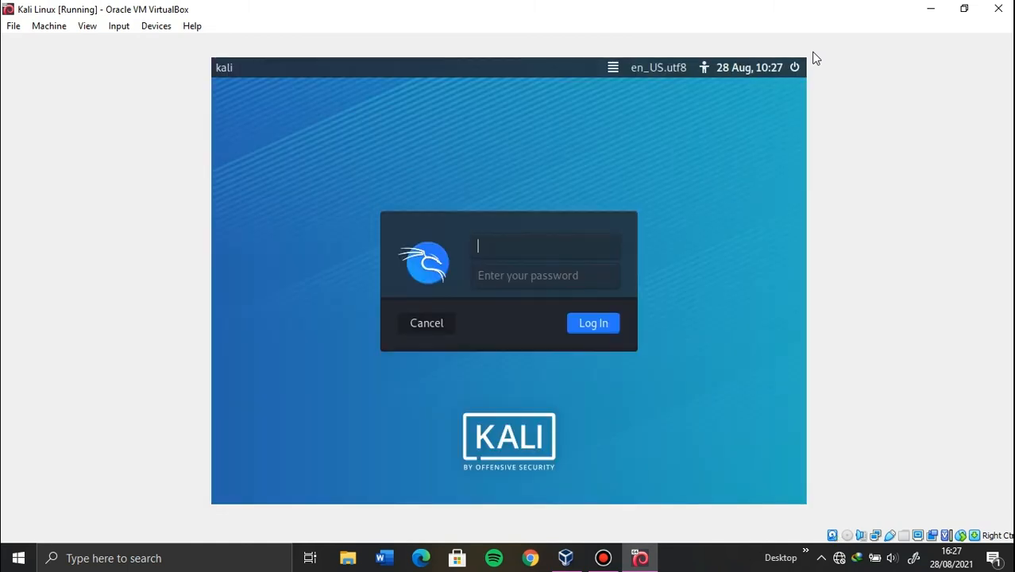
{"action": "type", "text": "technimatic"}
{"action": "left_click", "coordinate": [500, 272]}
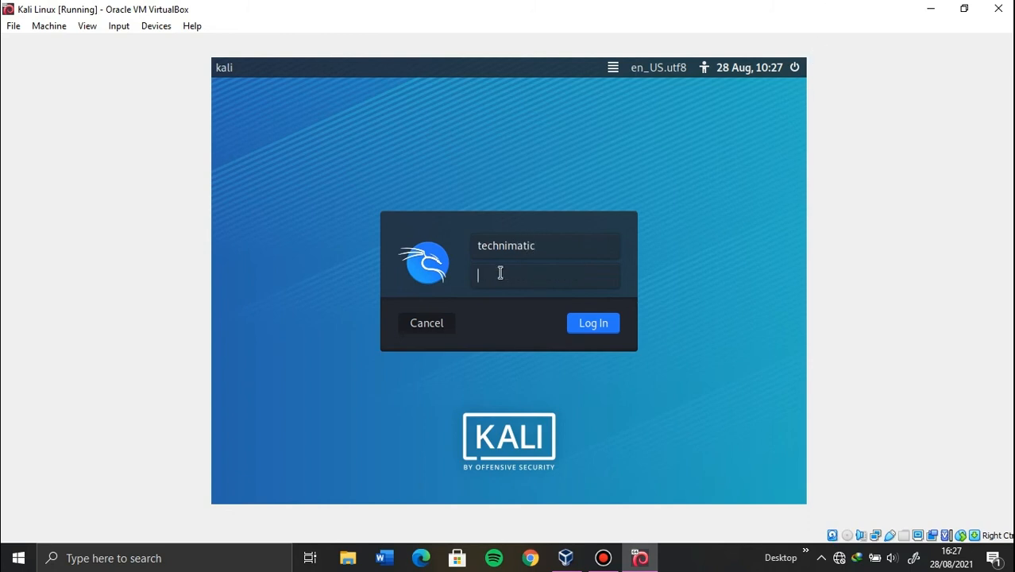
{"action": "type", "text": "•••••••••••"}
{"action": "left_click", "coordinate": [592, 325]}
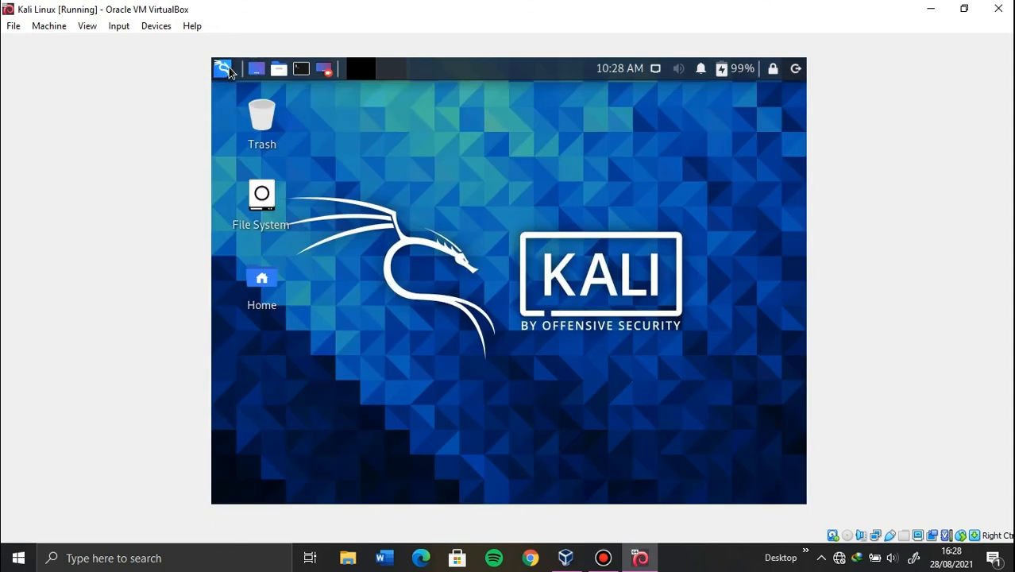
- Set the Virtual1 display resolution to 1360x768 in Kali's Display settings, keep the new configuration and close the settings
{"action": "left_click", "coordinate": [225, 69]}
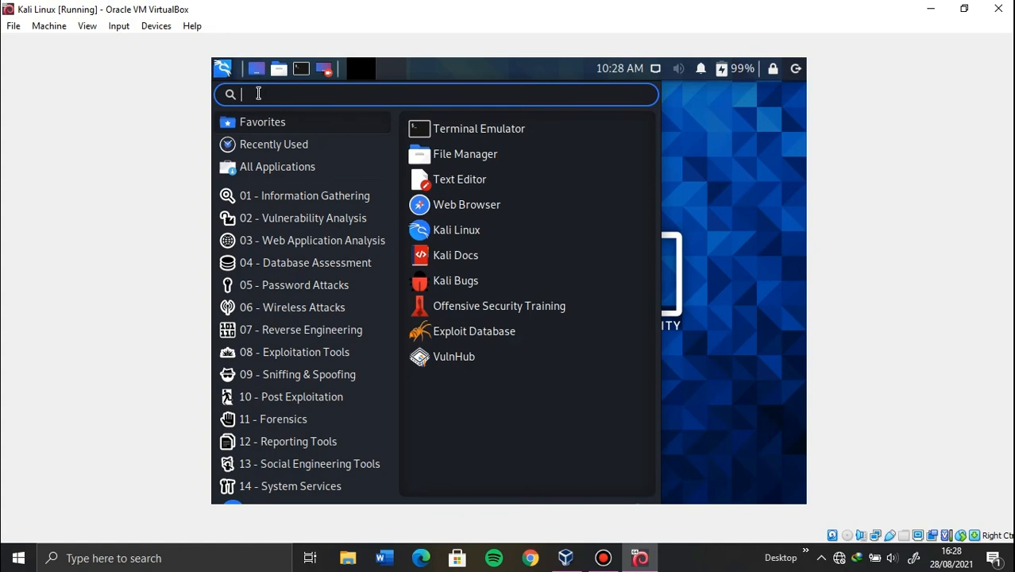
{"action": "type", "text": "Dis"}
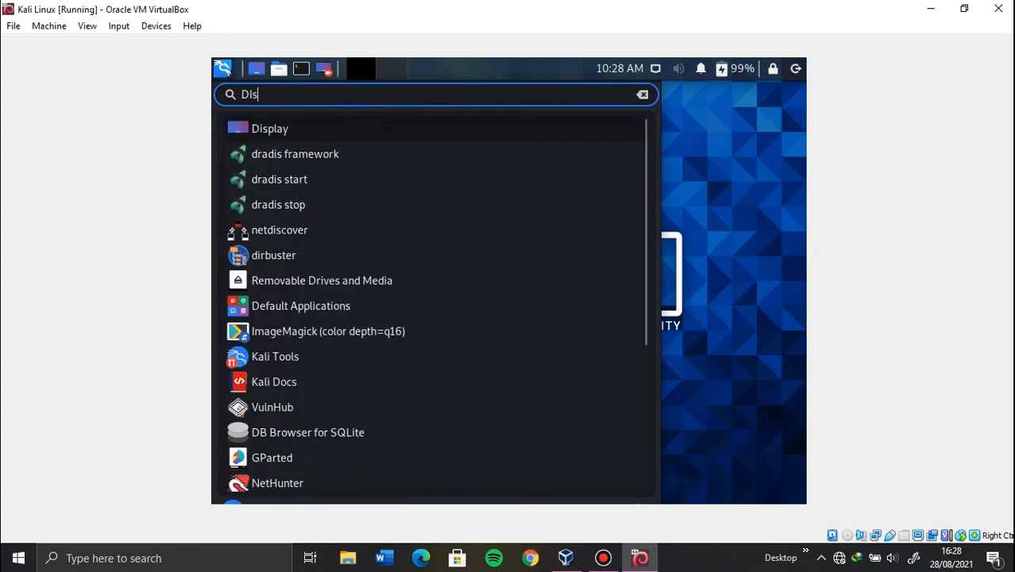
{"action": "type", "text": "pla"}
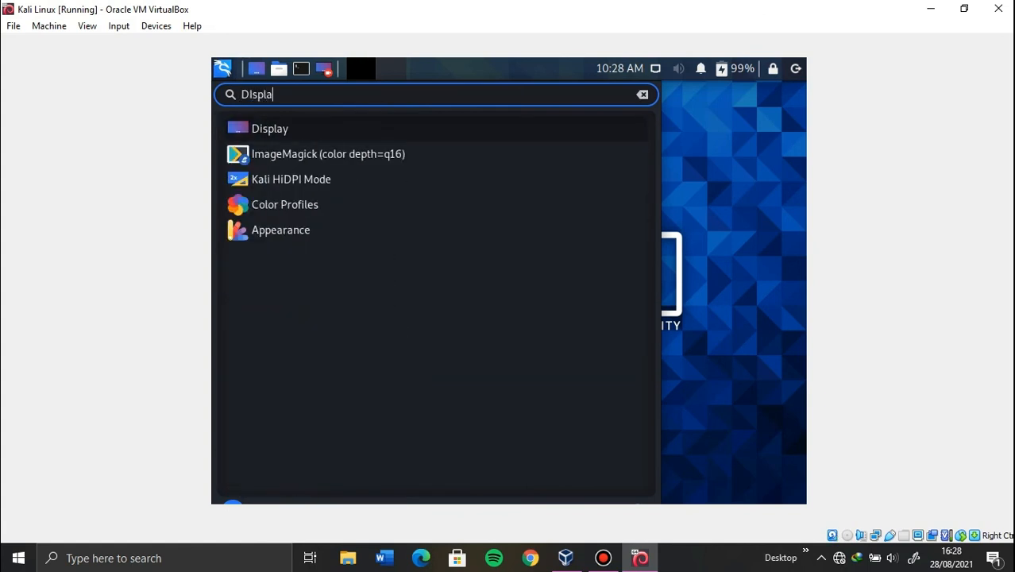
{"action": "left_click", "coordinate": [262, 131]}
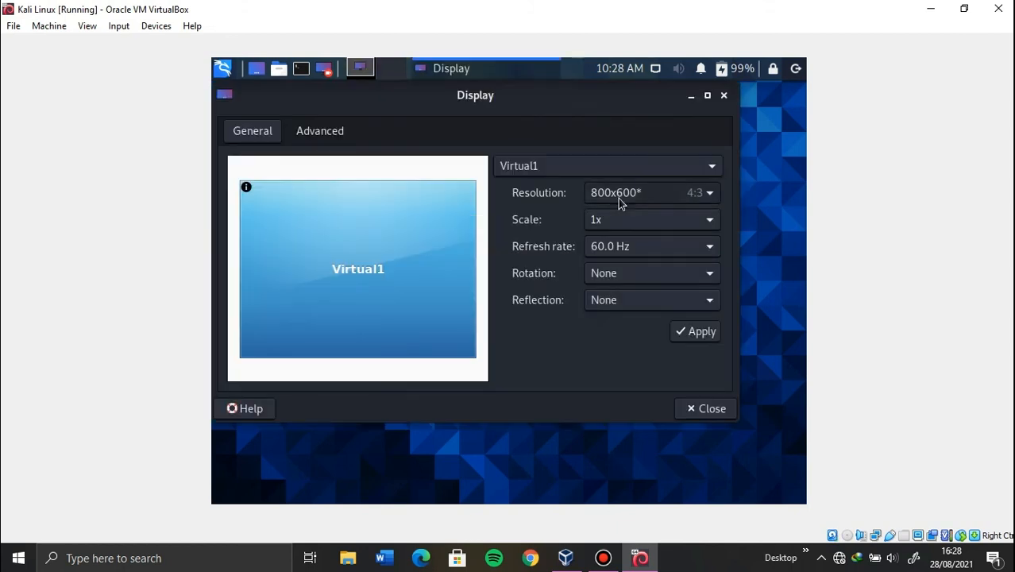
{"action": "left_click", "coordinate": [621, 204]}
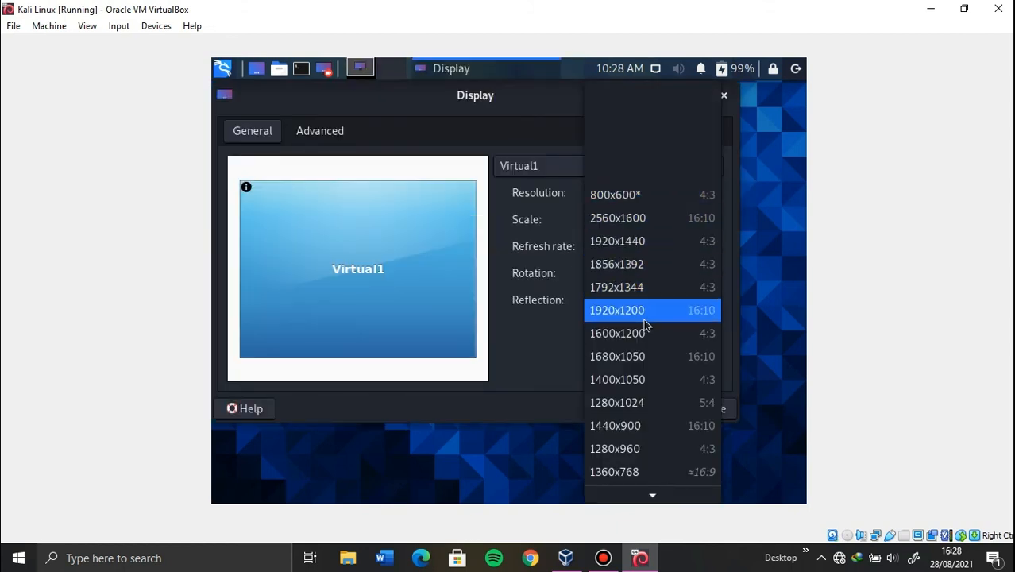
{"action": "left_click", "coordinate": [633, 471]}
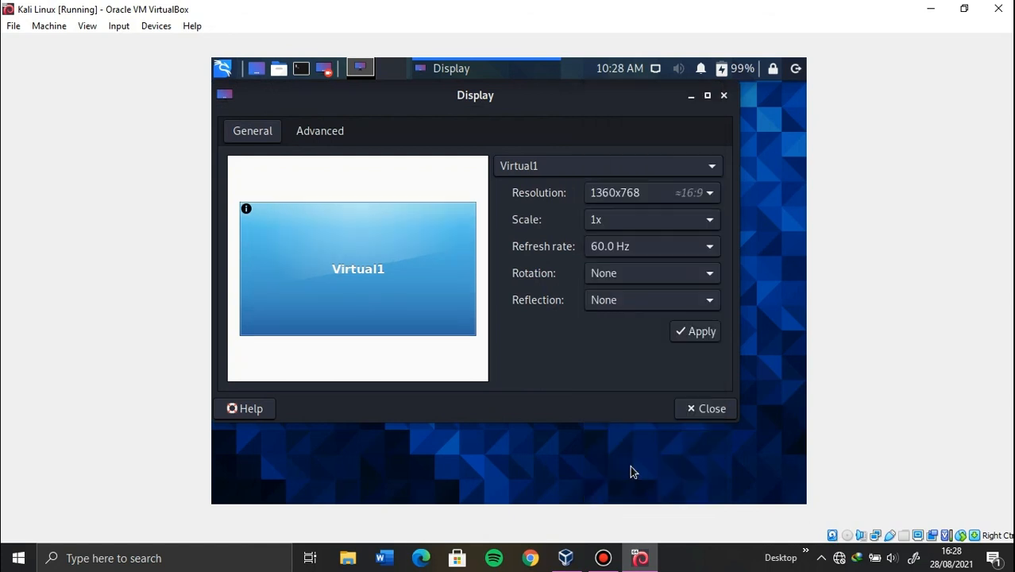
{"action": "left_click", "coordinate": [664, 196]}
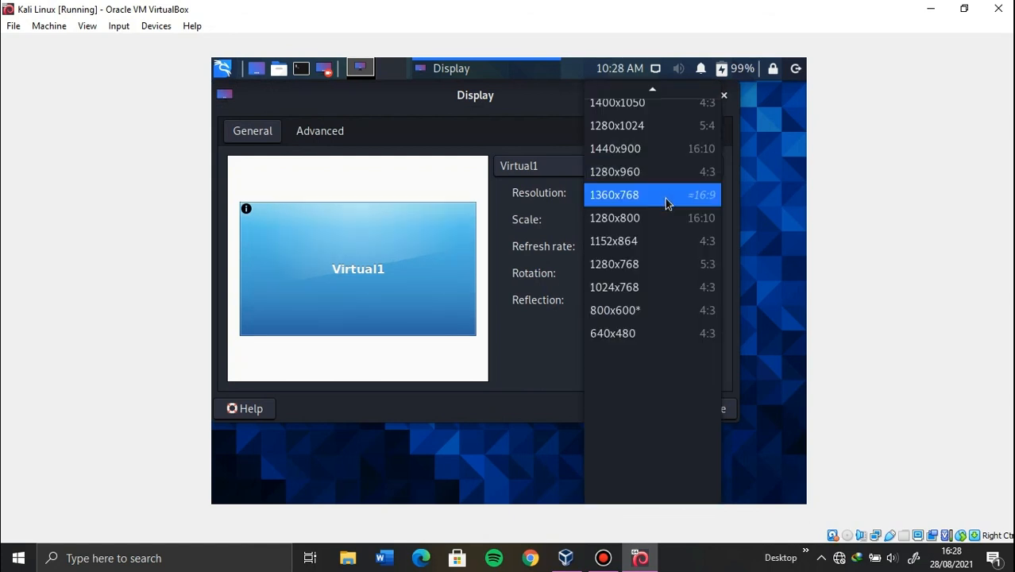
{"action": "left_click", "coordinate": [545, 347]}
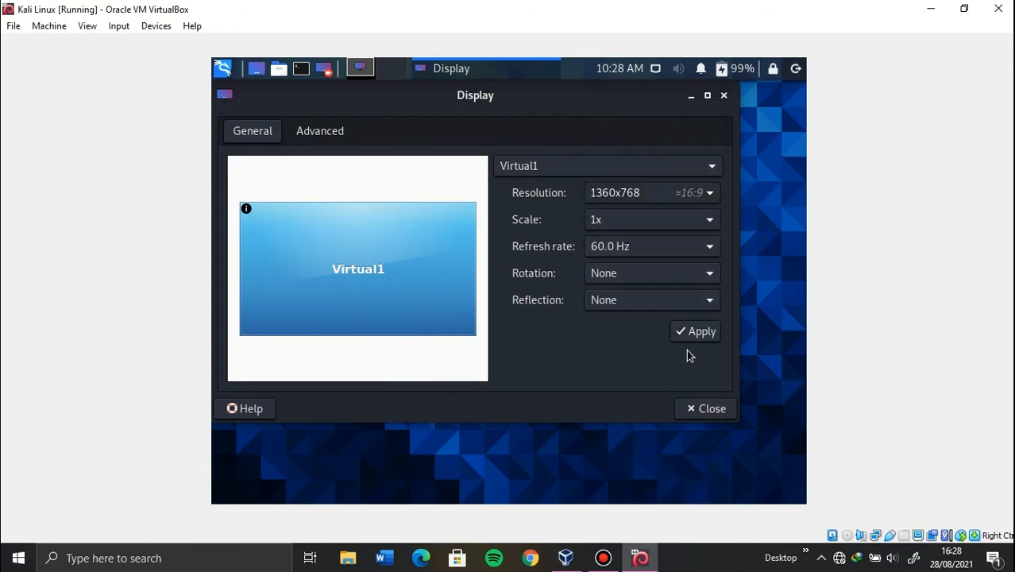
{"action": "left_click", "coordinate": [699, 330]}
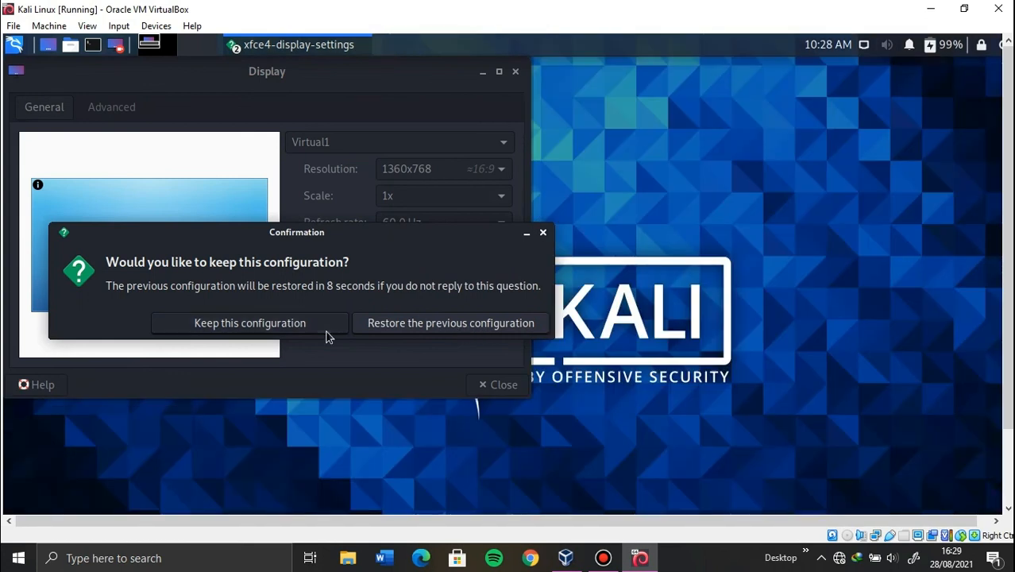
{"action": "left_click", "coordinate": [326, 336]}
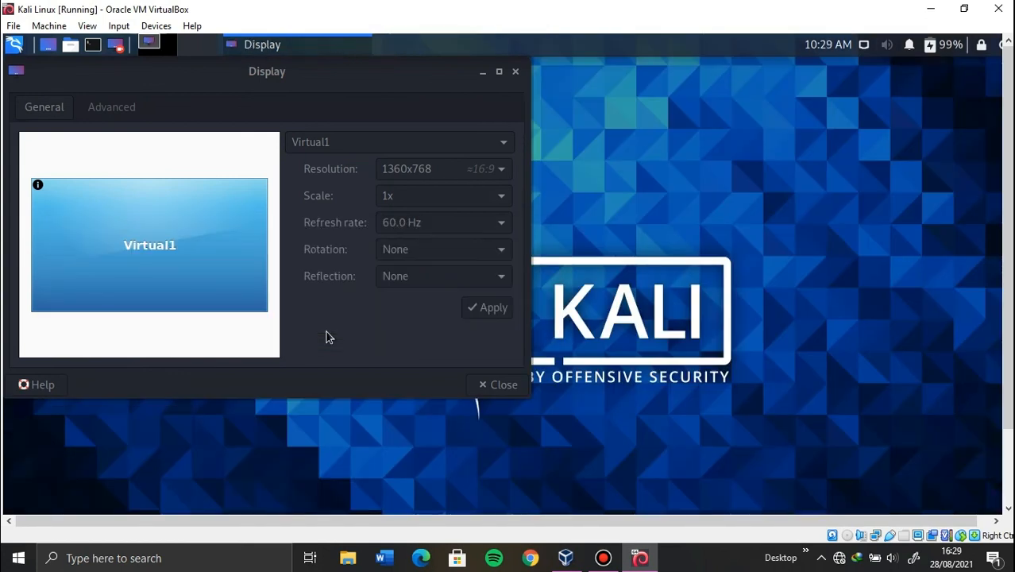
{"action": "left_click", "coordinate": [503, 385]}
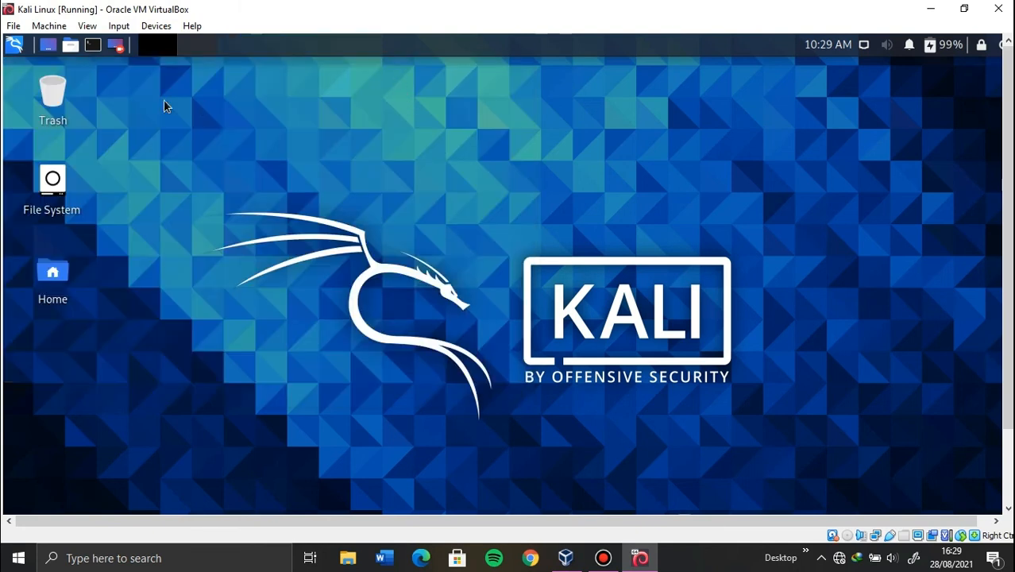
- Unlock Panel 1 in the panel preferences and move the panel to the bottom edge of the Kali desktop
{"action": "right_click", "coordinate": [210, 53]}
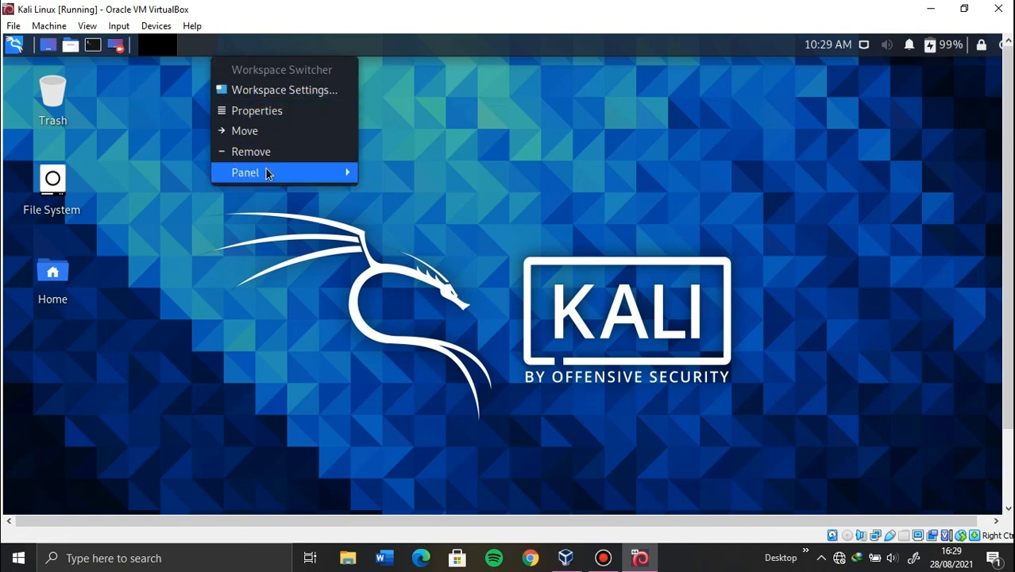
{"action": "mouse_move", "coordinate": [270, 174]}
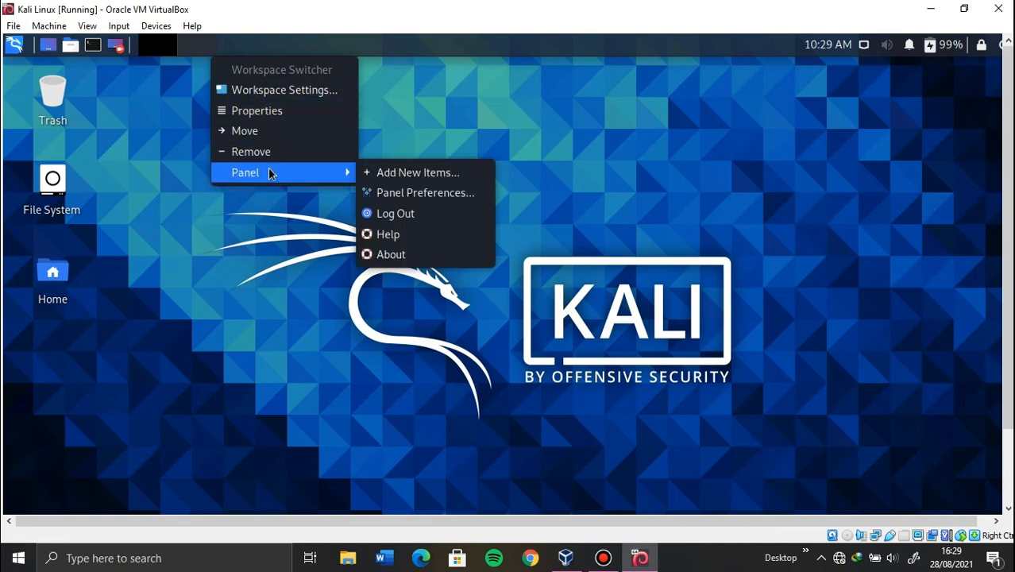
{"action": "left_click", "coordinate": [402, 191]}
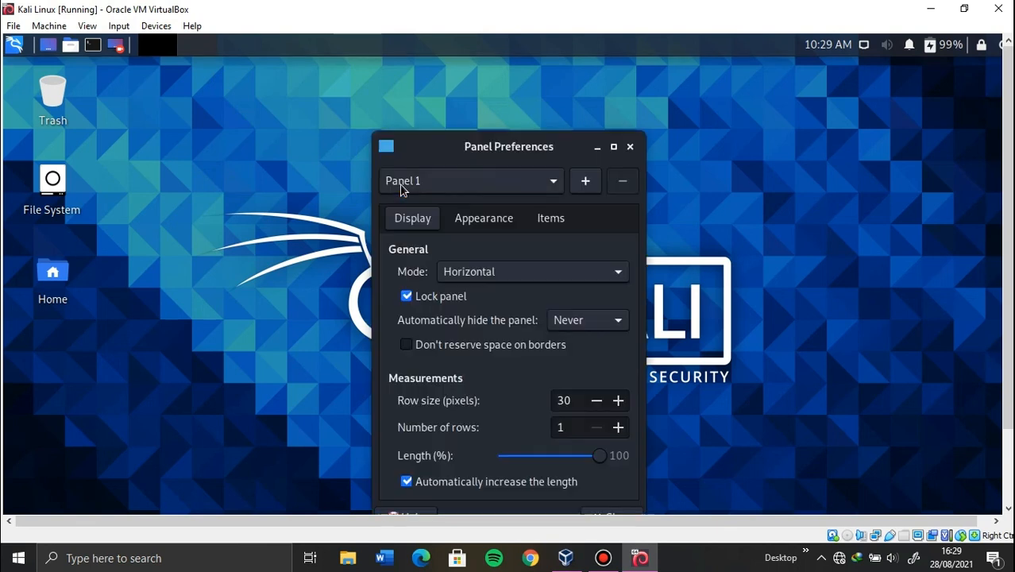
{"action": "left_click", "coordinate": [406, 297]}
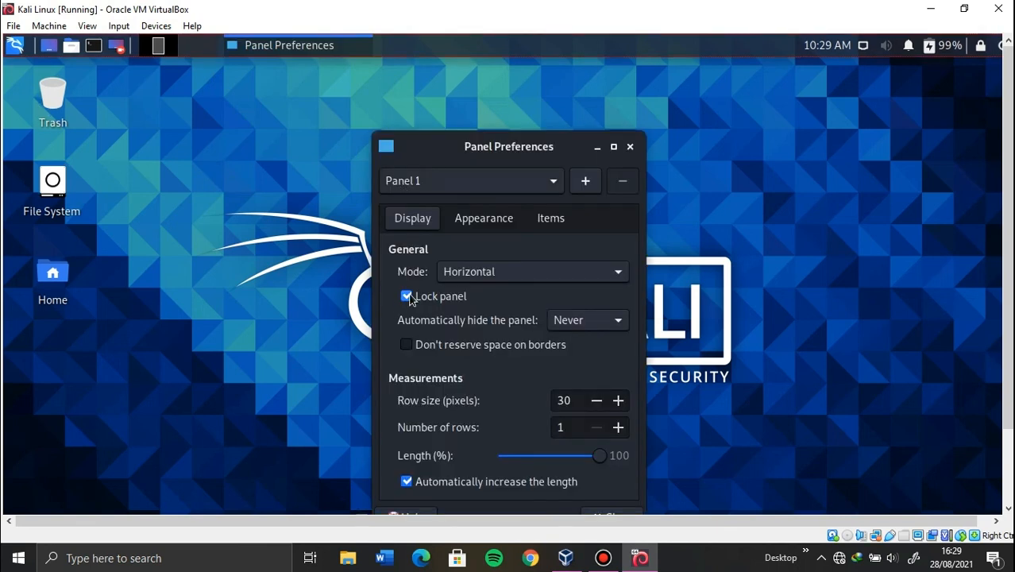
{"action": "left_click", "coordinate": [630, 148]}
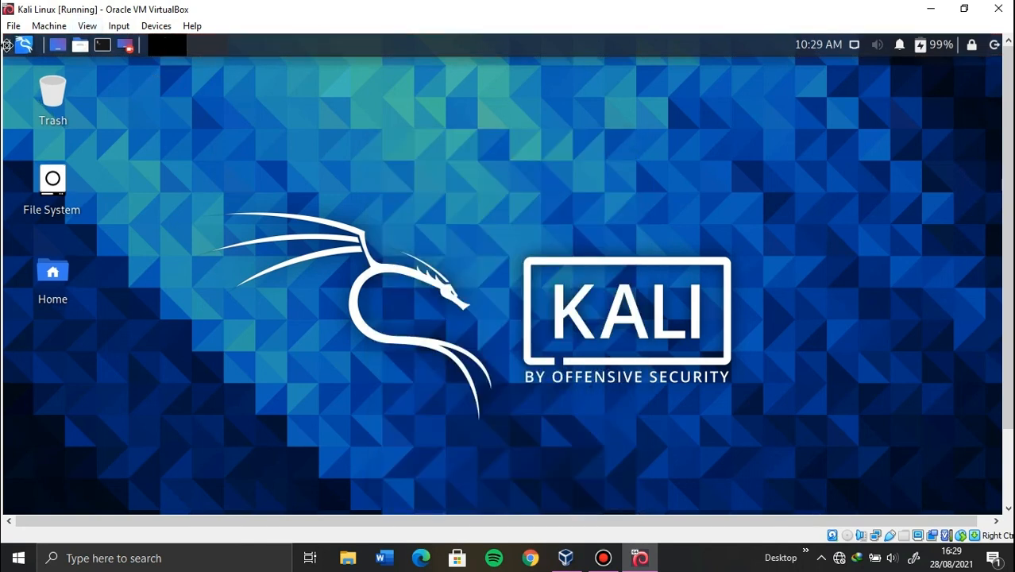
{"action": "left_click_drag", "start_coordinate": [6, 46], "coordinate": [19, 536]}
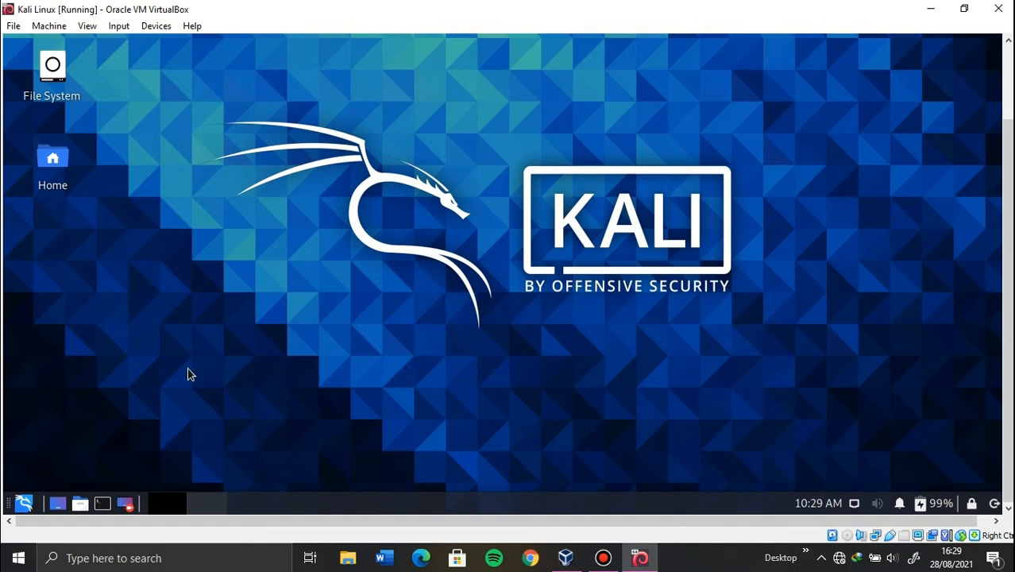
- Switch the Kali virtual machine to full-screen mode
{"action": "key", "text": "Control_R+f"}
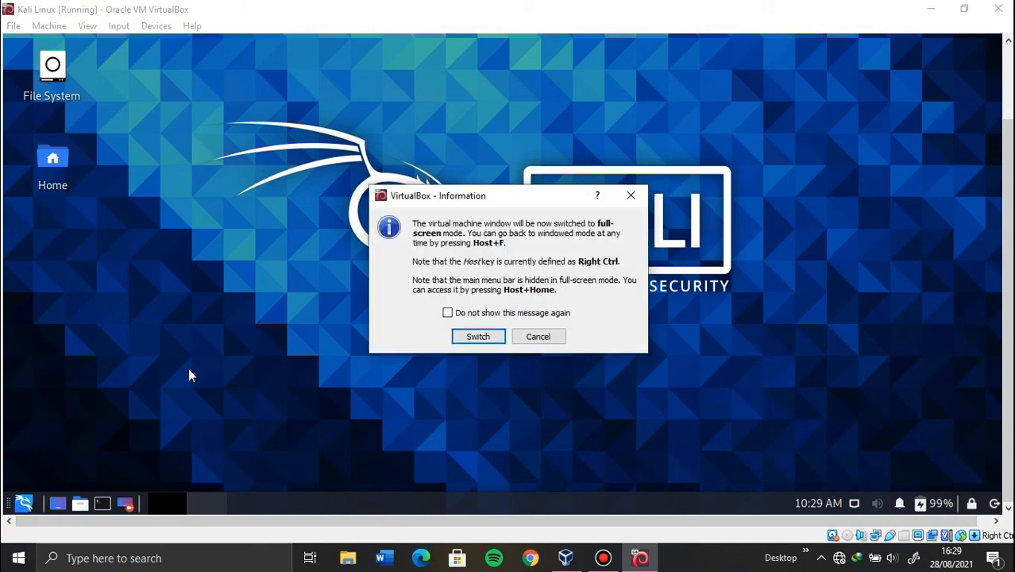
{"action": "left_click", "coordinate": [479, 338]}
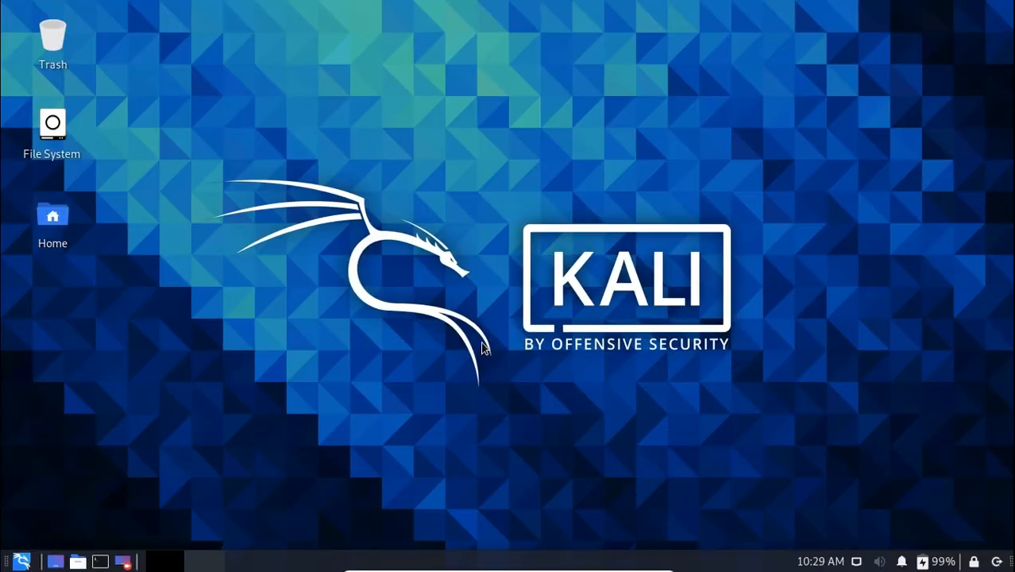